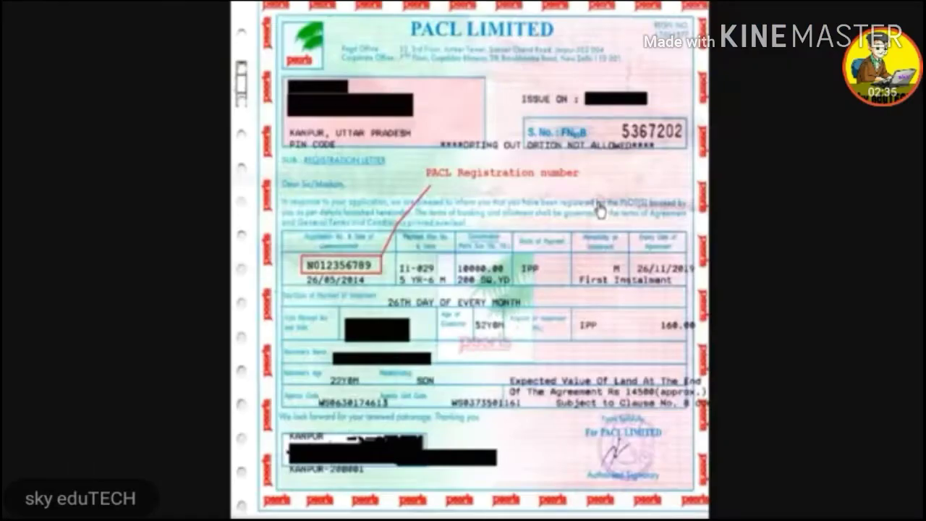
# Step: Check the sample certificate, then re-enter the registration number
pyautogui.click(592, 205)
pyautogui.press('Escape')
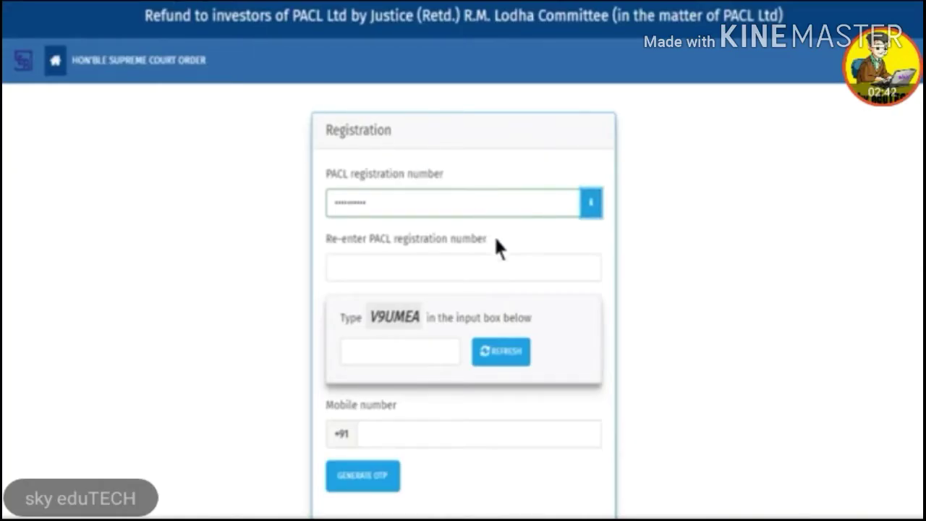
pyautogui.click(562, 260)
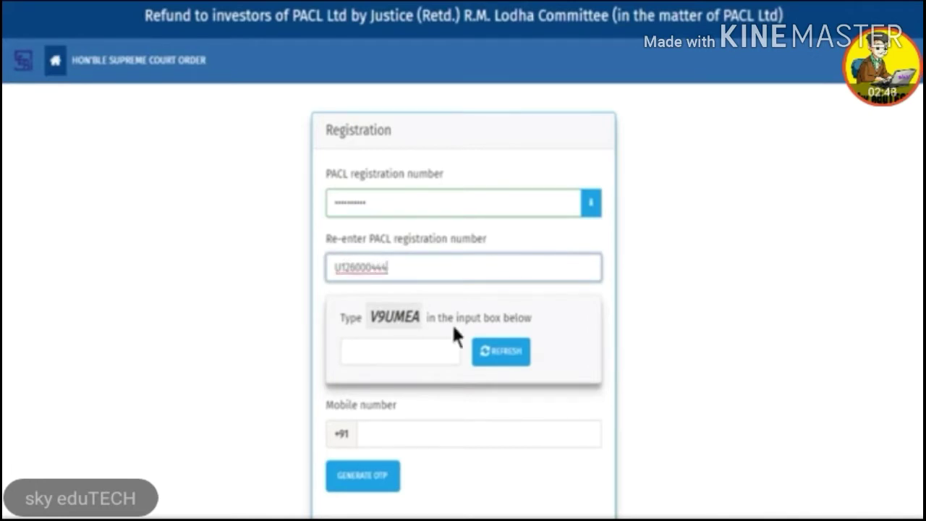
# Step: Fill in the captcha answer and the mobile number, and request an OTP
pyautogui.click(418, 360)
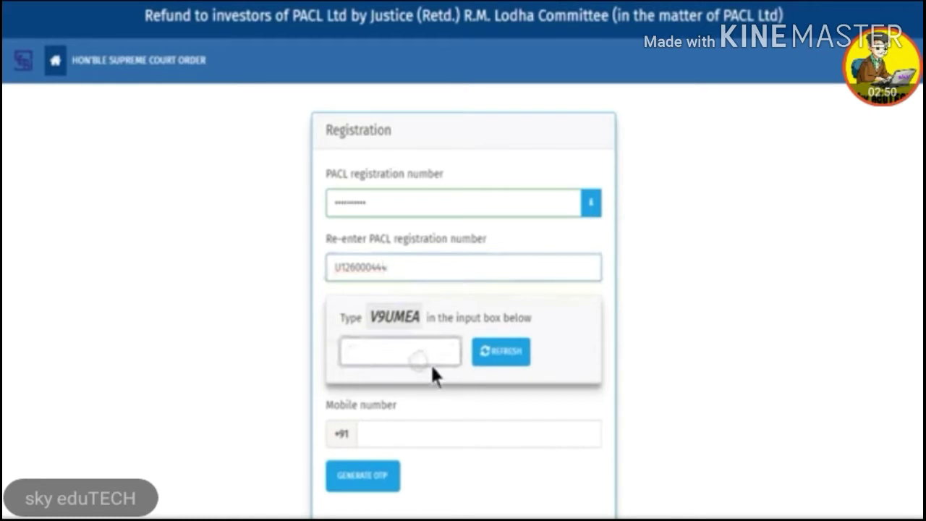
pyautogui.write('V9UMEA')
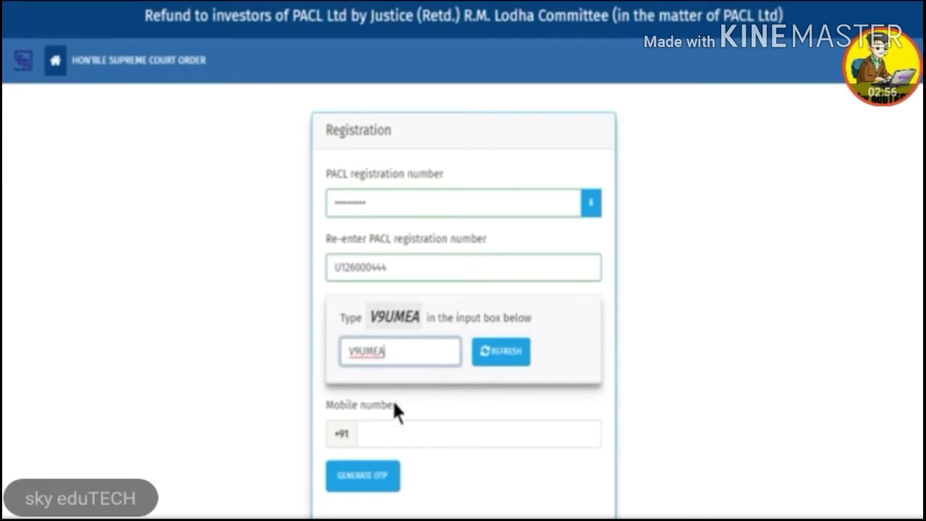
pyautogui.click(546, 439)
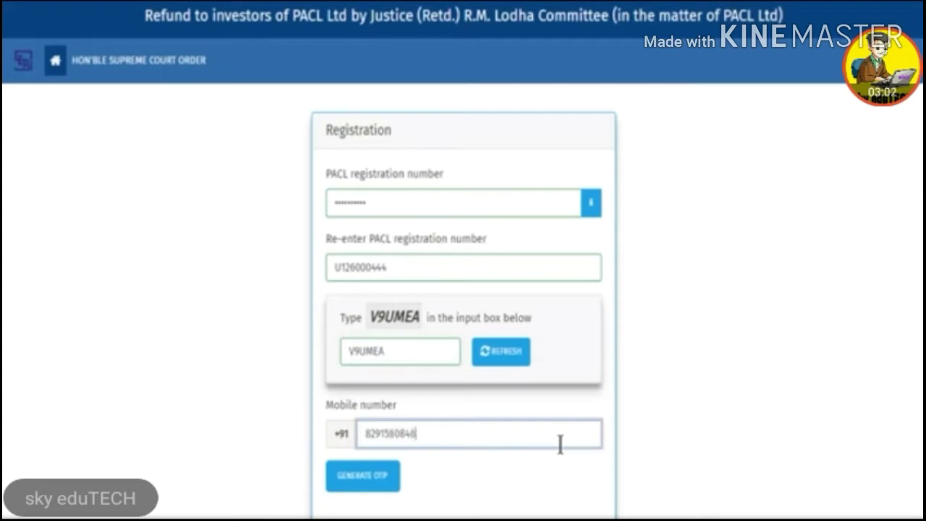
pyautogui.click(374, 480)
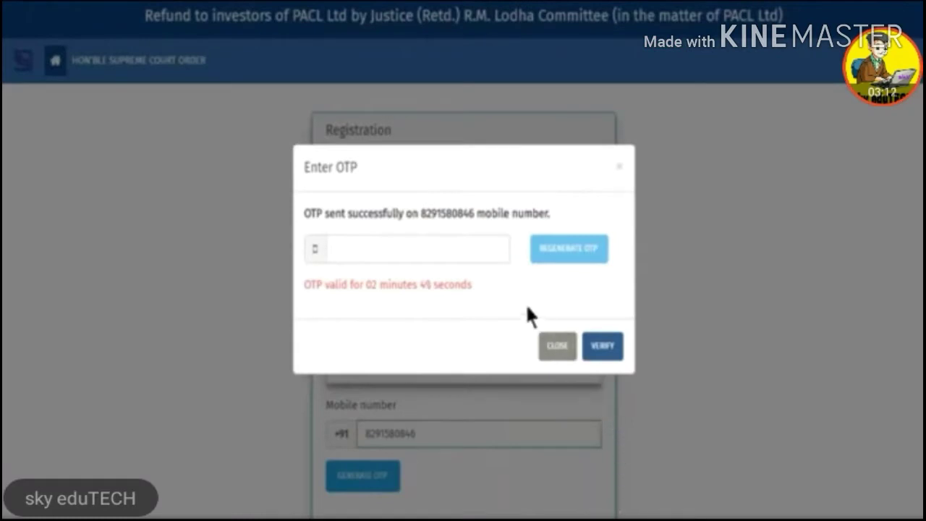
# Step: Enter the received OTP and submit it for verification
pyautogui.click(463, 255)
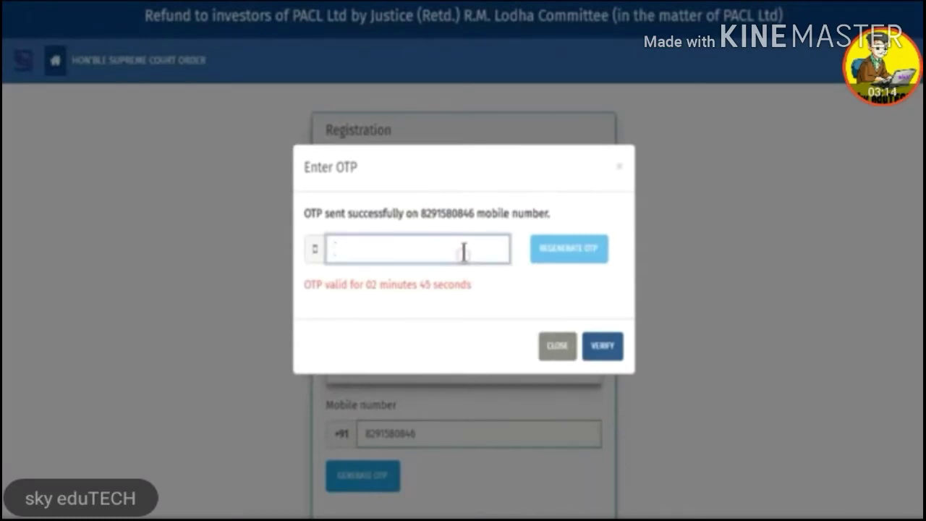
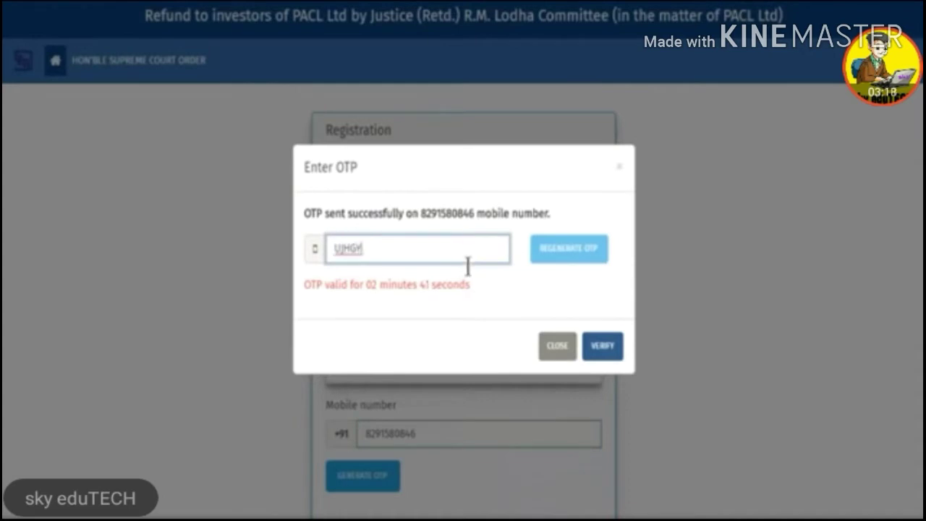
pyautogui.click(601, 349)
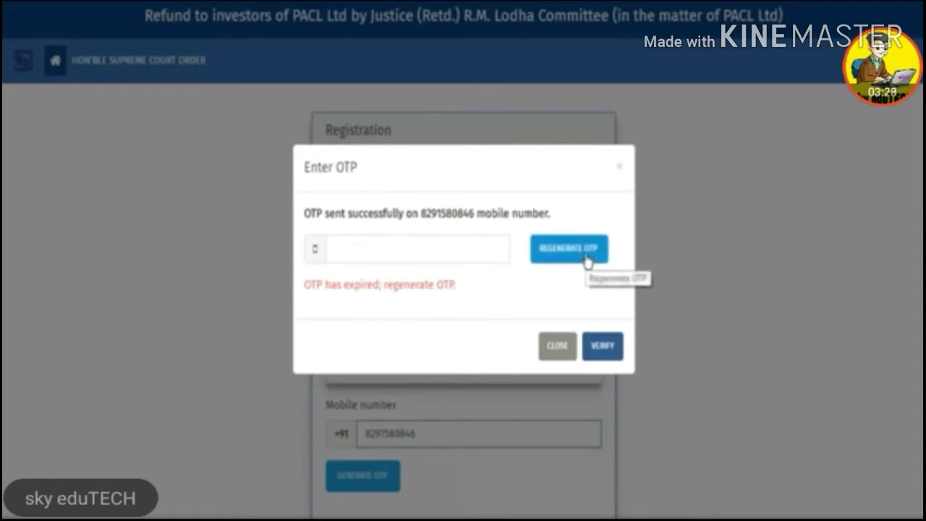
# Step: Regenerate the OTP, enter the new code and verify it
pyautogui.click(587, 261)
pyautogui.click(497, 249)
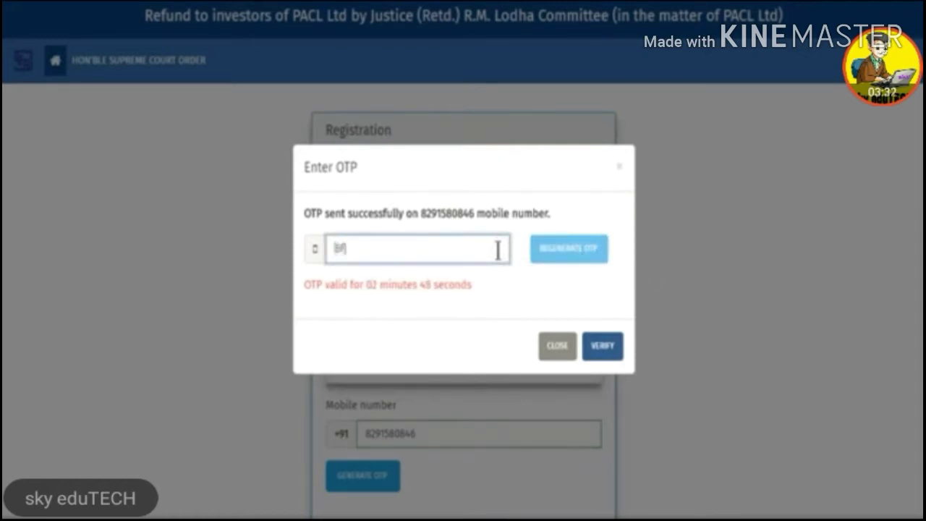
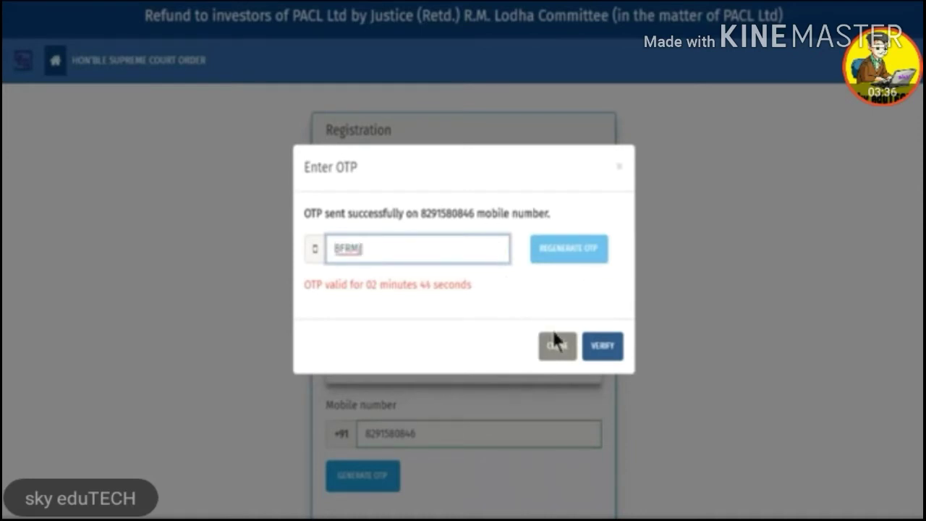
pyautogui.click(604, 351)
pyautogui.scroll(-3, 639, 397)
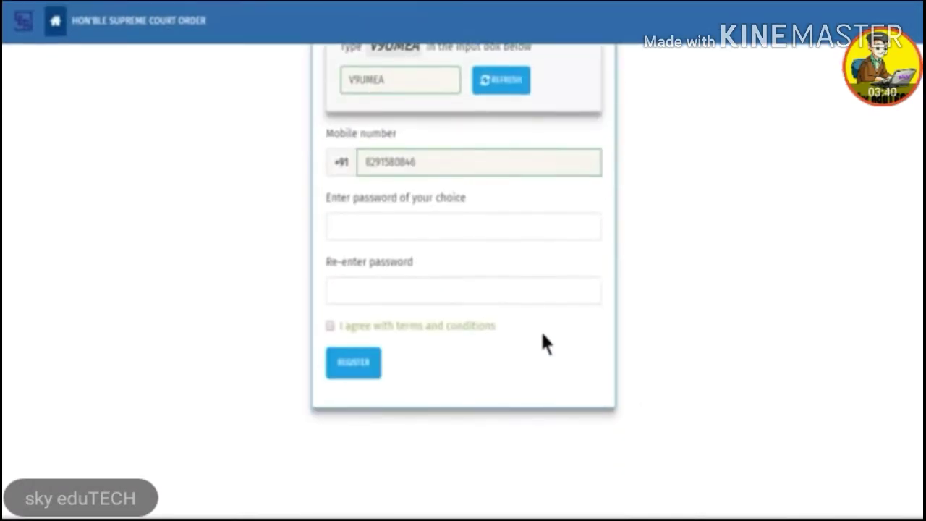
# Step: Enter the chosen account password and confirm it
pyautogui.click(557, 224)
pyautogui.write('•••')
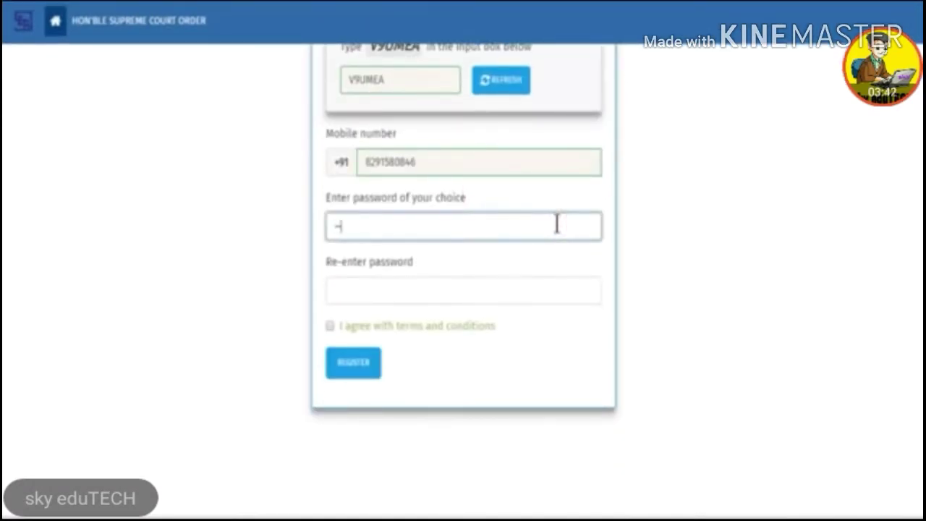
pyautogui.write('•••••')
pyautogui.press('Tab')
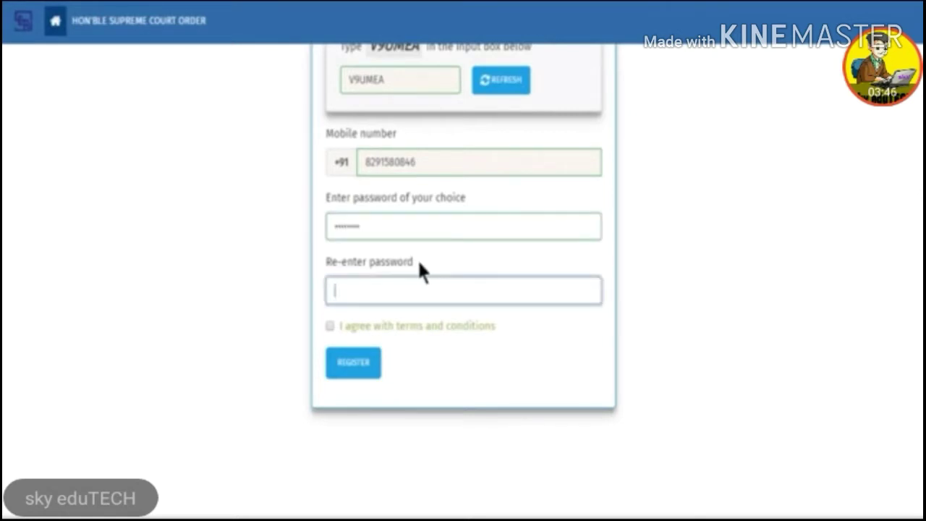
pyautogui.write('••••••••')
# Step: Agree to the terms and conditions, register, and dismiss the success message
pyautogui.click(333, 334)
pyautogui.click(330, 326)
pyautogui.click(362, 367)
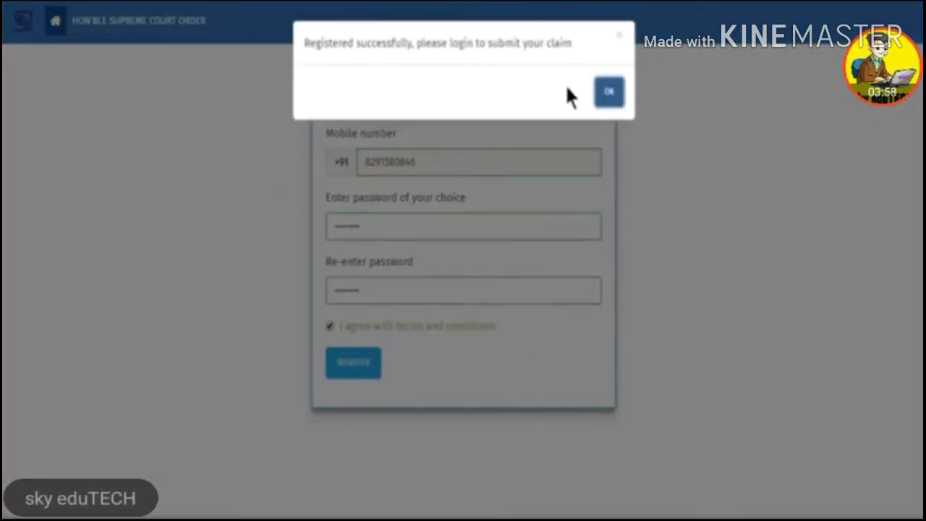
pyautogui.click(609, 92)
pyautogui.click(503, 221)
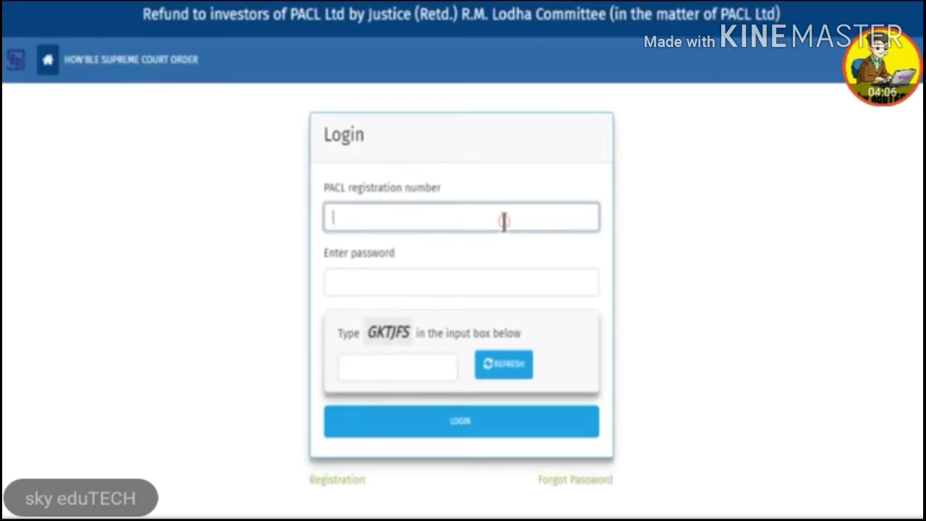
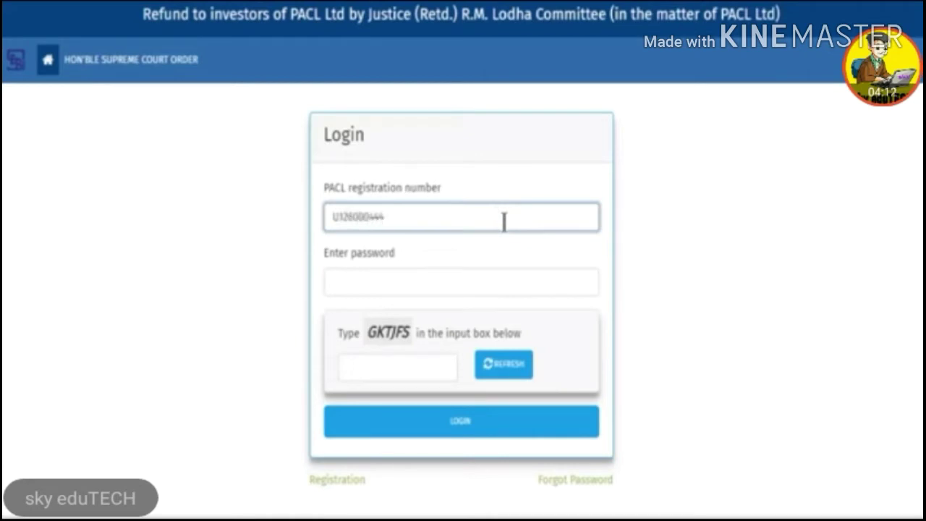
# Step: Log in with the registration number, the account password and the captcha answer
pyautogui.click(482, 284)
pyautogui.write('••••••')
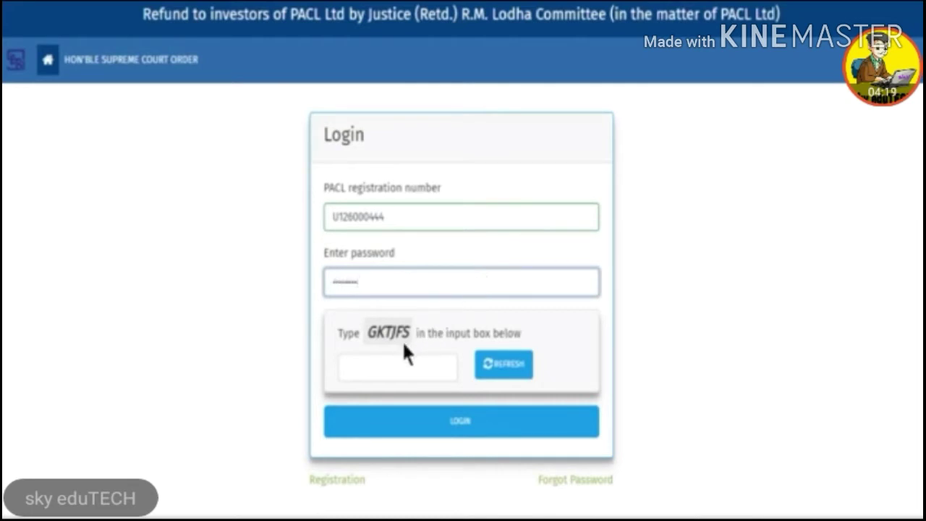
pyautogui.click(434, 364)
pyautogui.write('GKTJ')
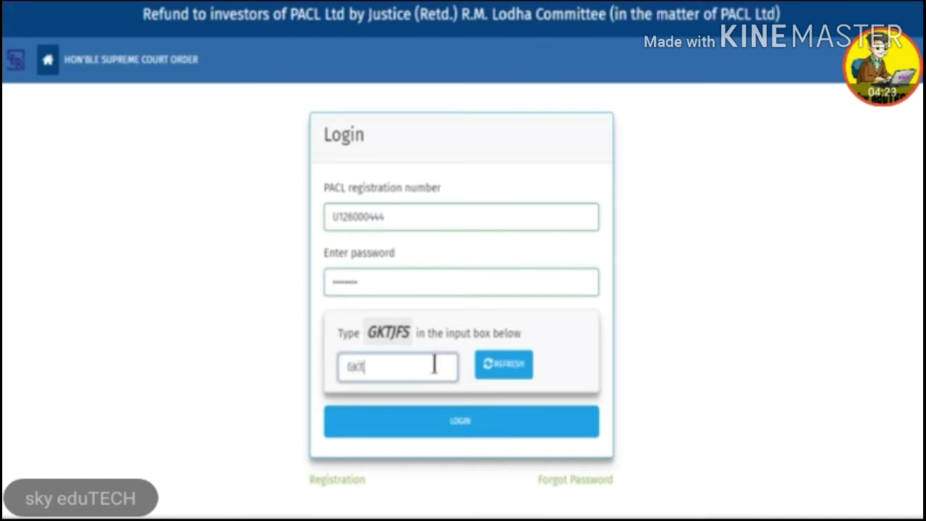
pyautogui.write('FS')
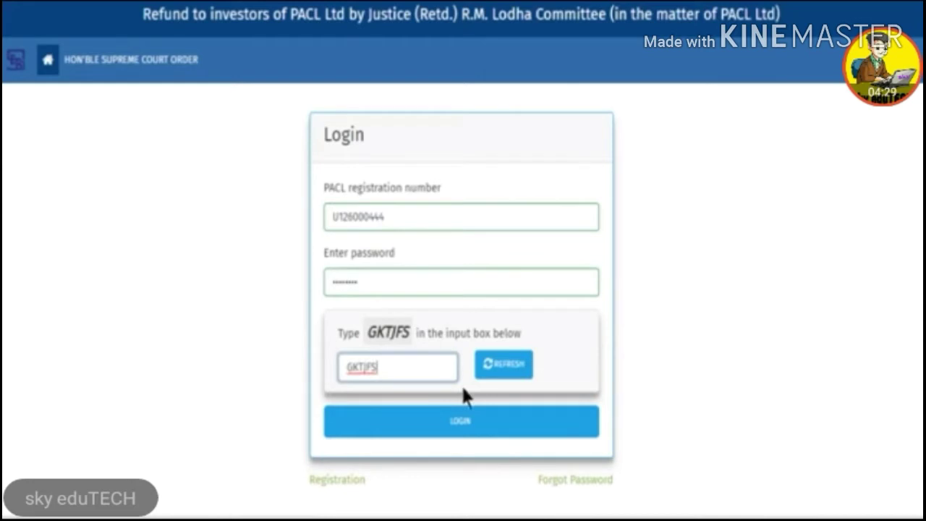
pyautogui.click(486, 433)
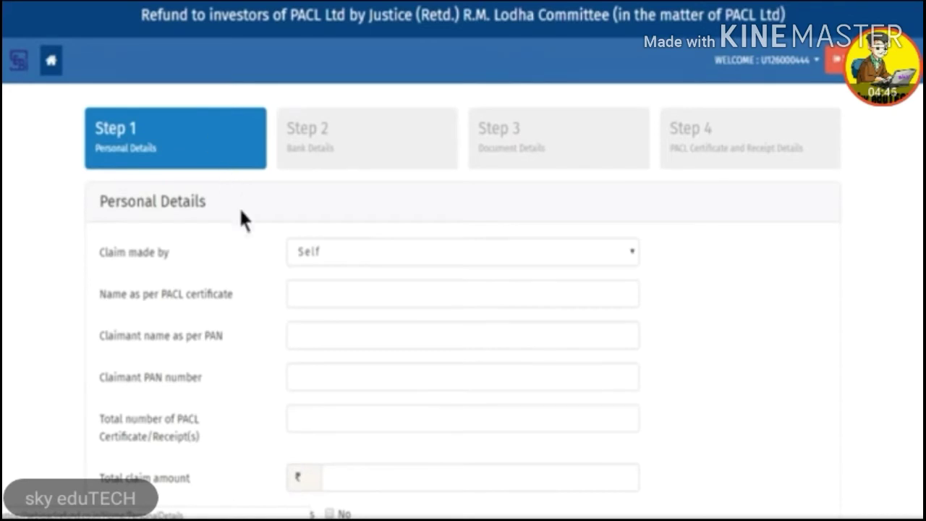
# Step: Enter the claimant's full name as per the PACL certificate and as per PAN
pyautogui.click(627, 295)
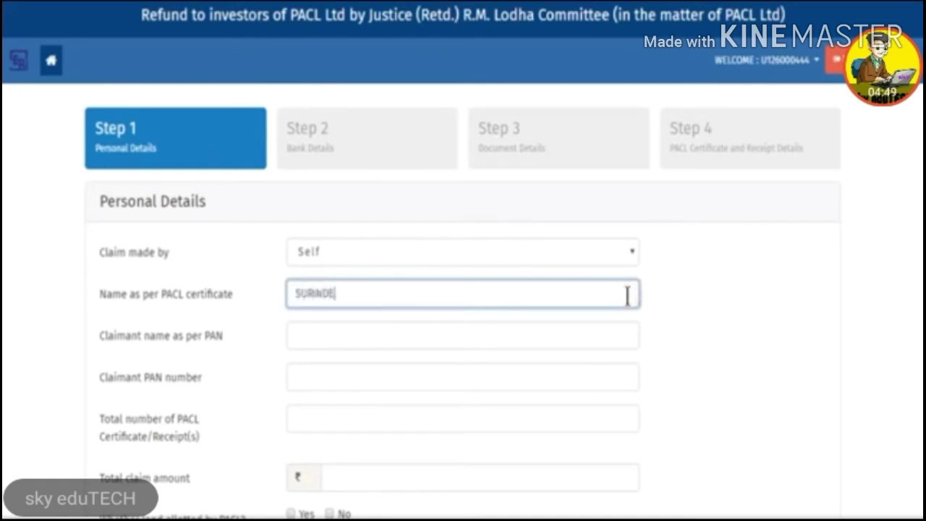
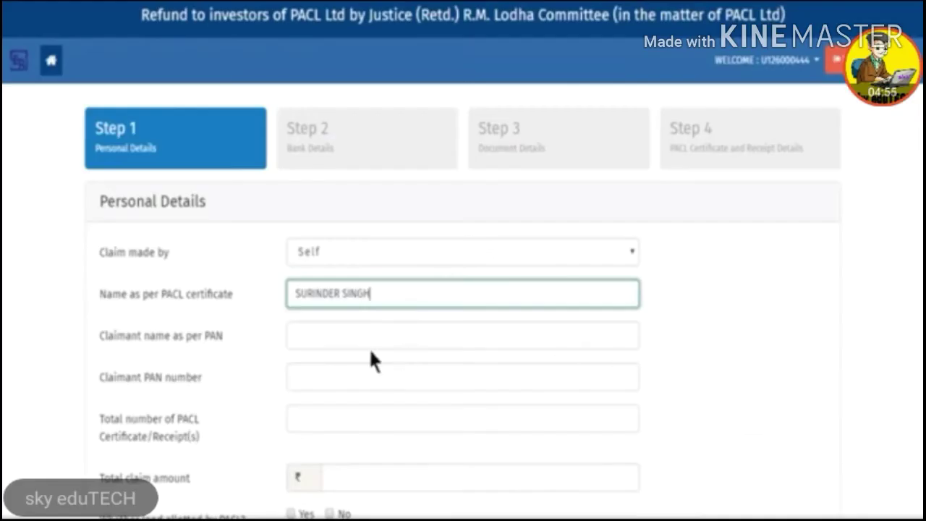
pyautogui.click(555, 340)
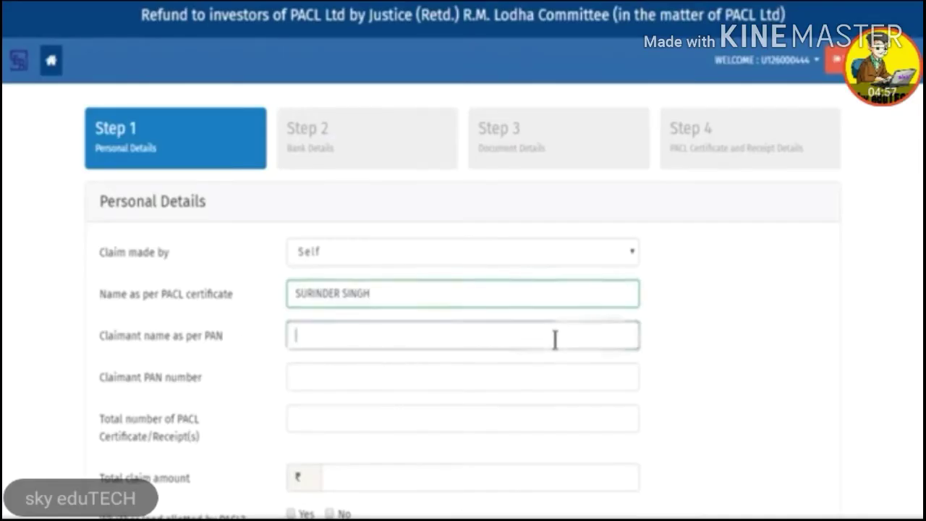
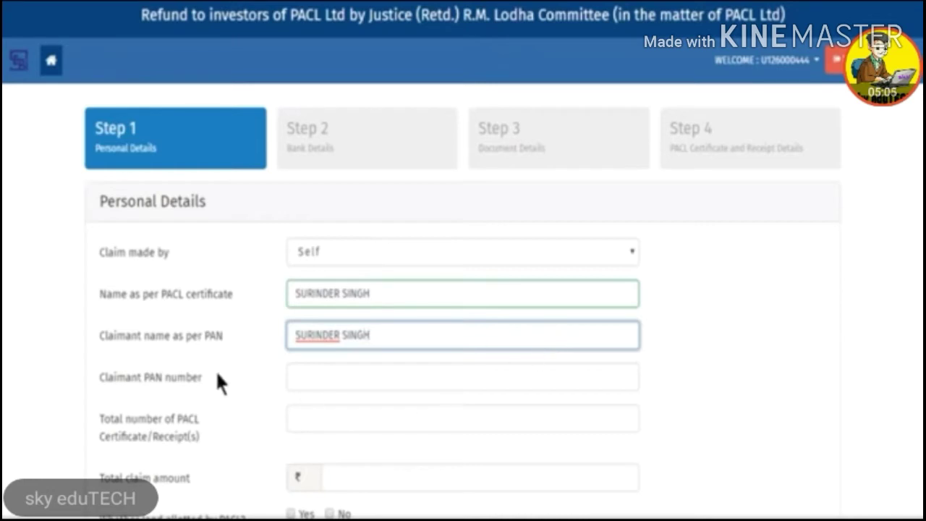
# Step: Enter the claimant's PAN number and set total certificates/receipts to 3
pyautogui.click(547, 375)
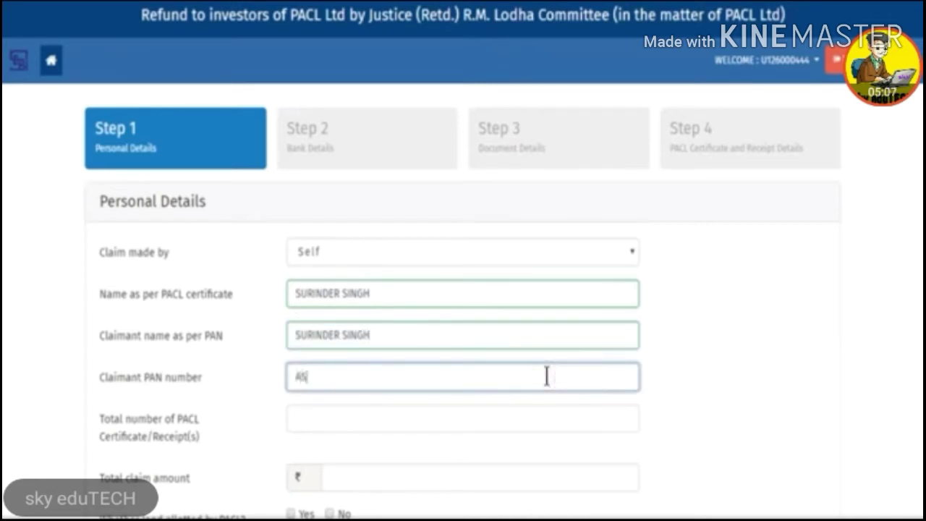
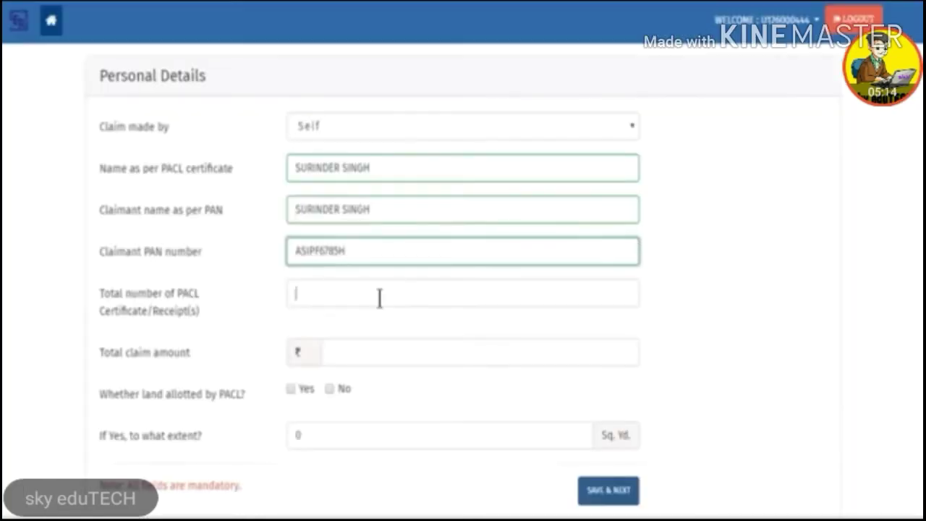
pyautogui.click(379, 294)
pyautogui.write('3')
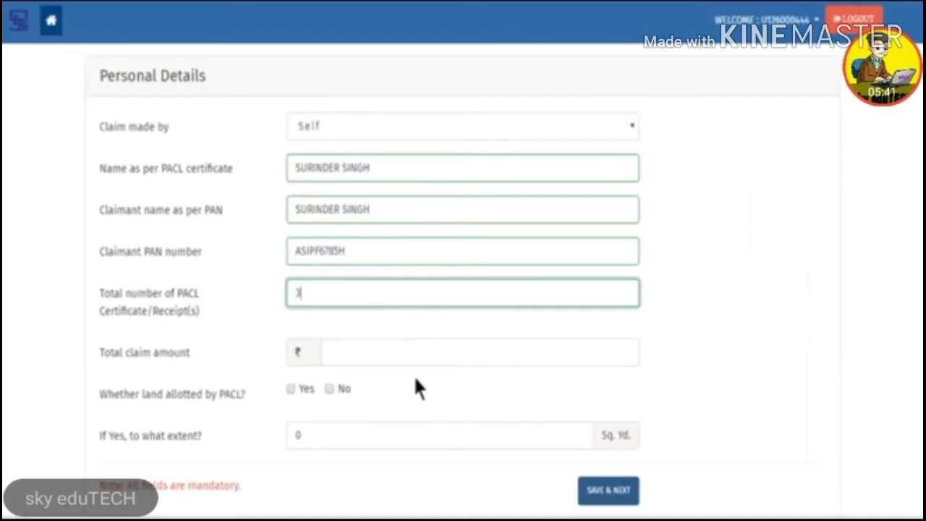
# Step: Enter a total claim of 480 and land allotted Yes with 200 Sq. Yd., then save
pyautogui.click(479, 354)
pyautogui.write('480')
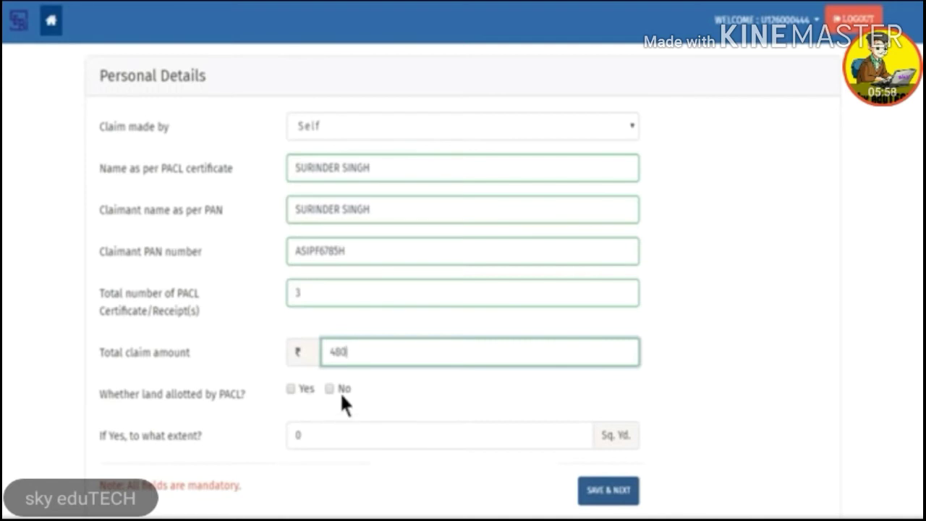
pyautogui.click(289, 389)
pyautogui.click(376, 429)
pyautogui.press('BackSpace')
pyautogui.write('200')
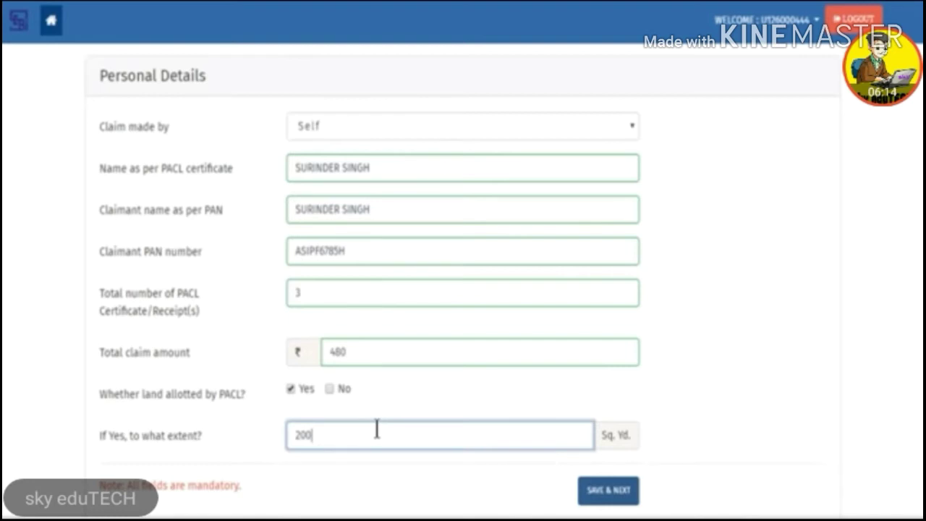
pyautogui.click(623, 498)
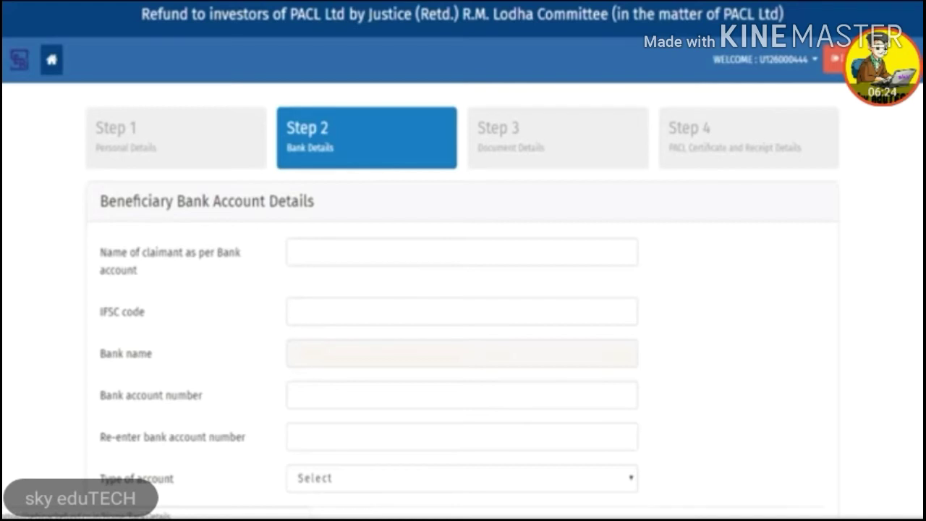
# Step: Enter the claimant's name as per bank and select IFSC code ICIC0006978
pyautogui.click(542, 259)
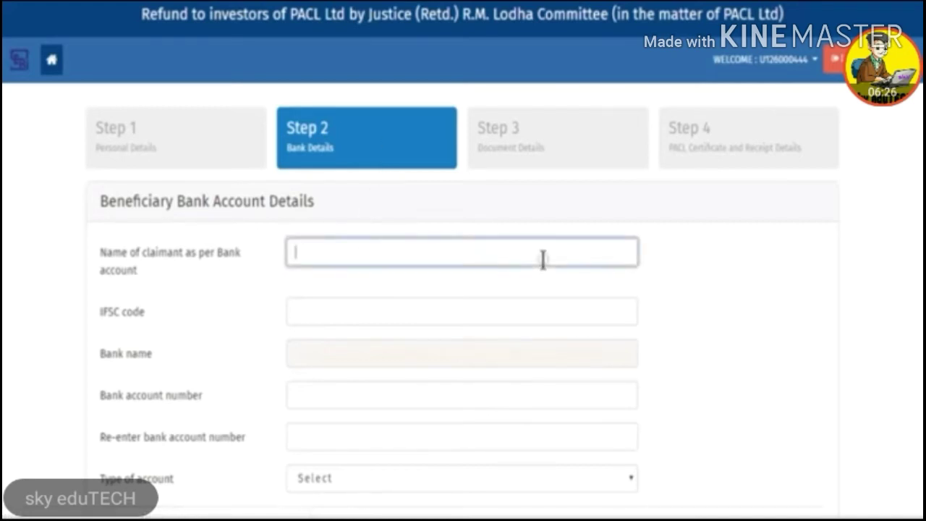
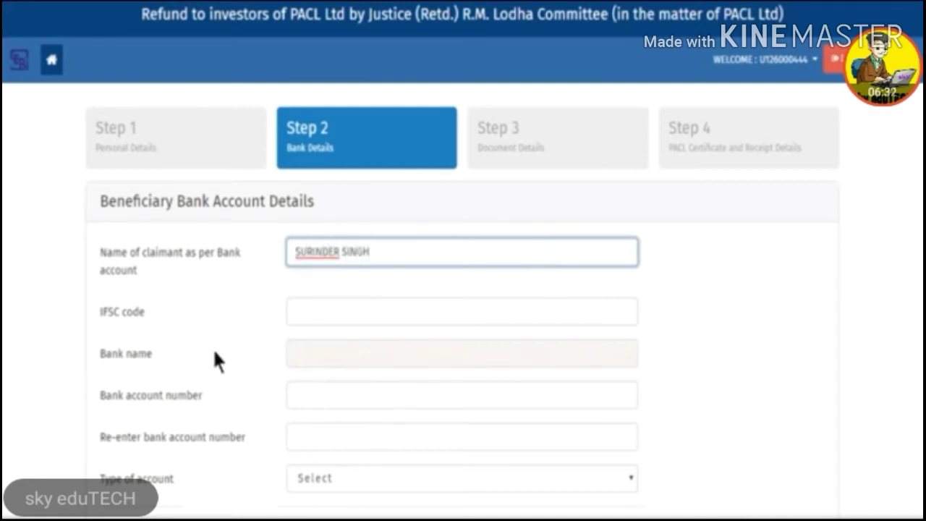
pyautogui.click(558, 304)
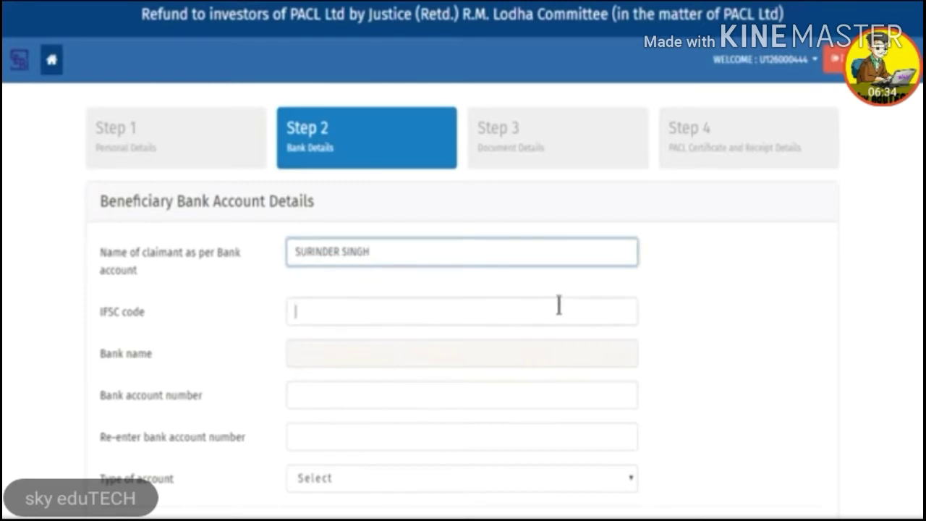
pyautogui.write('ICIC')
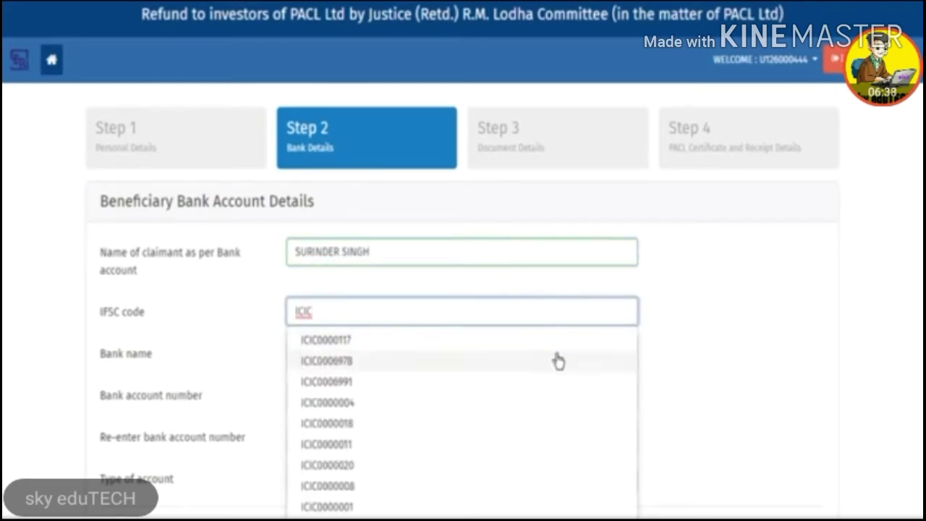
pyautogui.click(555, 360)
# Step: Enter and re-enter the bank account number, choose Saving account, and save
pyautogui.click(502, 409)
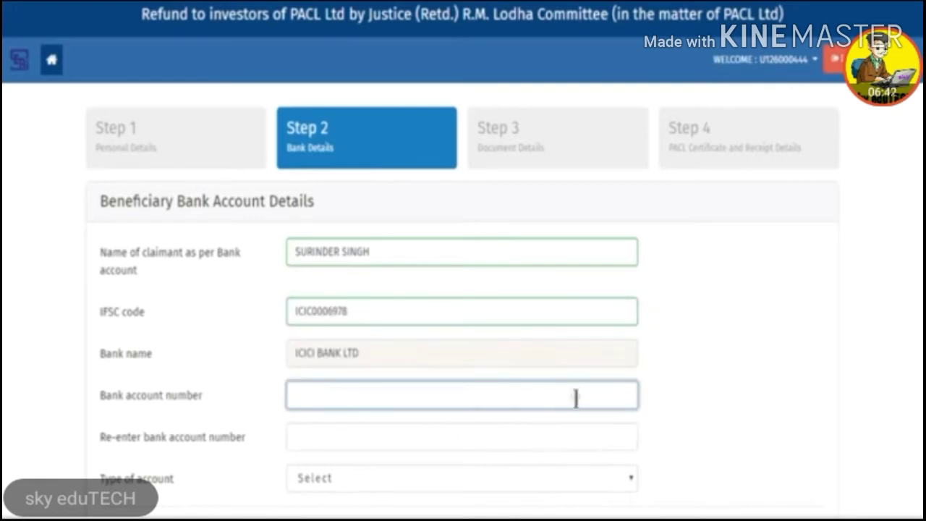
pyautogui.write('111111111111111')
pyautogui.press('Tab')
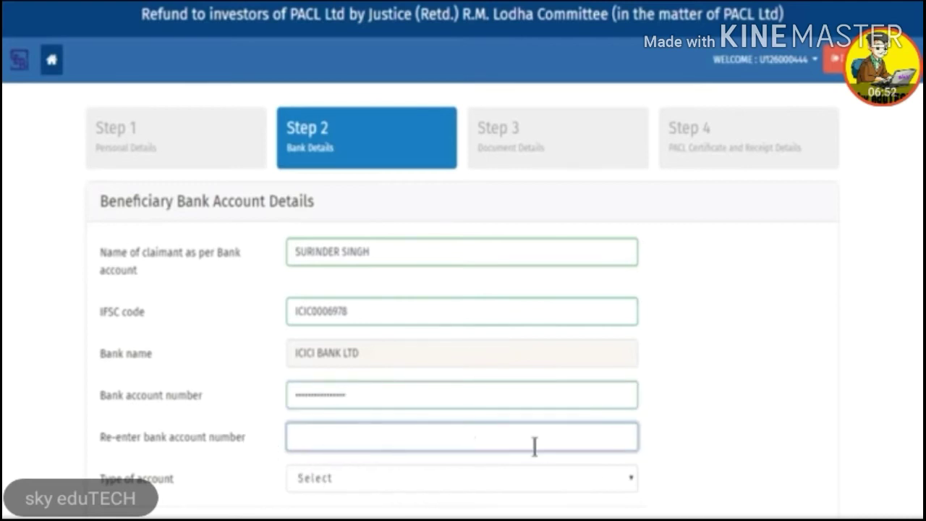
pyautogui.write('55')
pyautogui.write('100')
pyautogui.write('99999999')
pyautogui.write('9999')
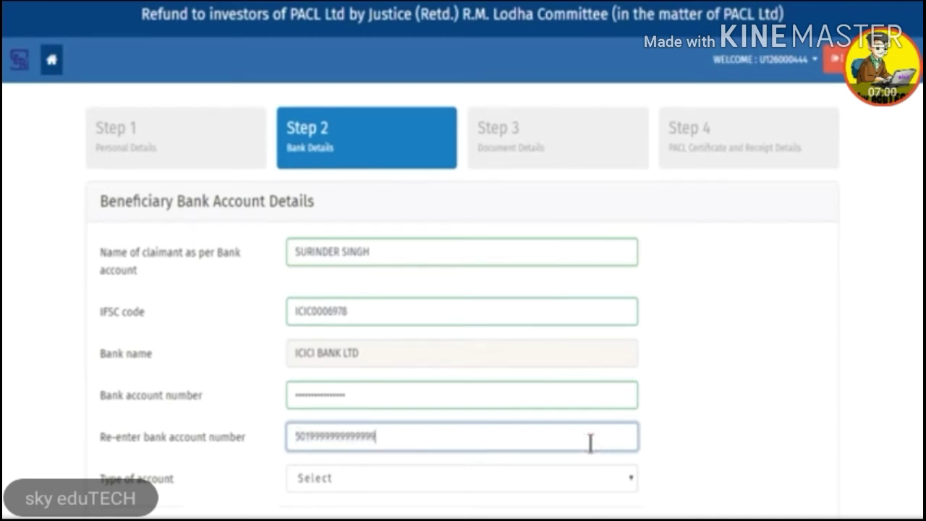
pyautogui.scroll(-2, 678, 430)
pyautogui.click(560, 367)
pyautogui.click(559, 405)
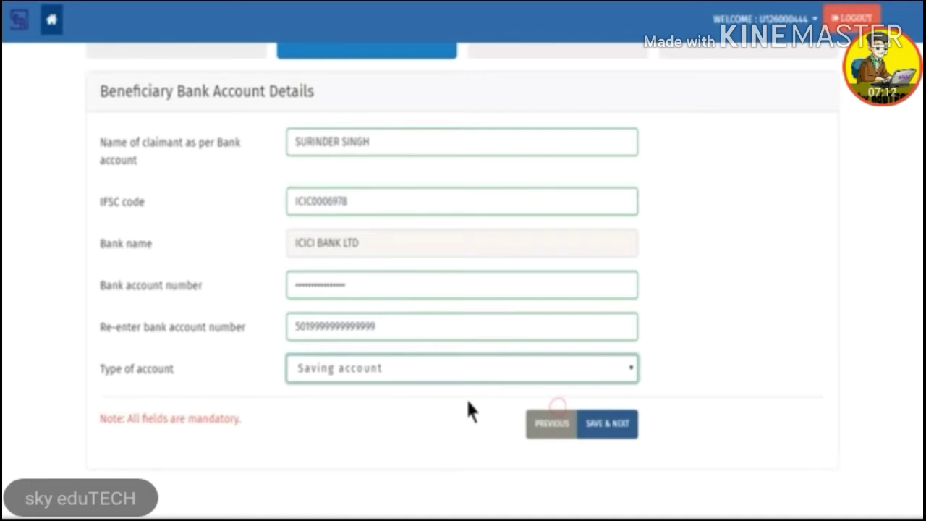
pyautogui.click(619, 431)
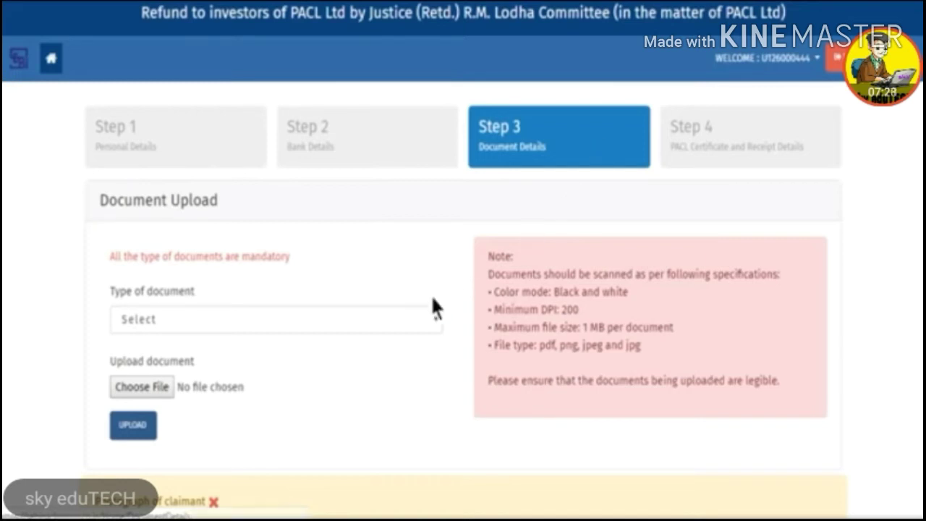
# Step: Upload the Photograph file as the Photograph of claimant document
pyautogui.click(418, 312)
pyautogui.click(408, 356)
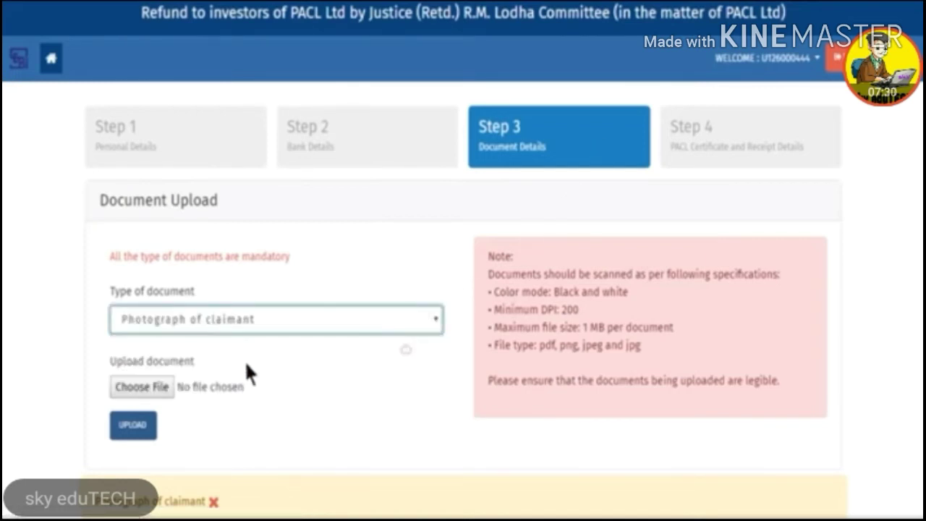
pyautogui.click(139, 387)
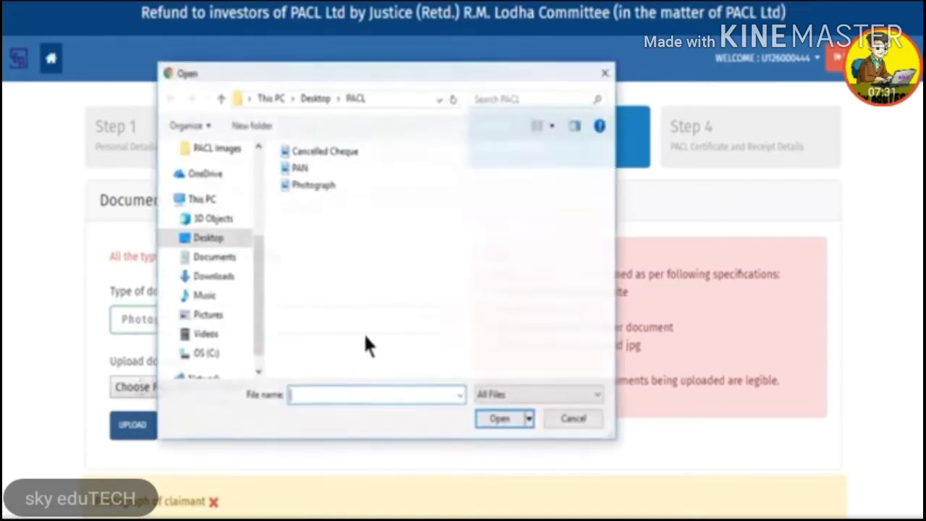
pyautogui.click(312, 184)
pyautogui.click(500, 421)
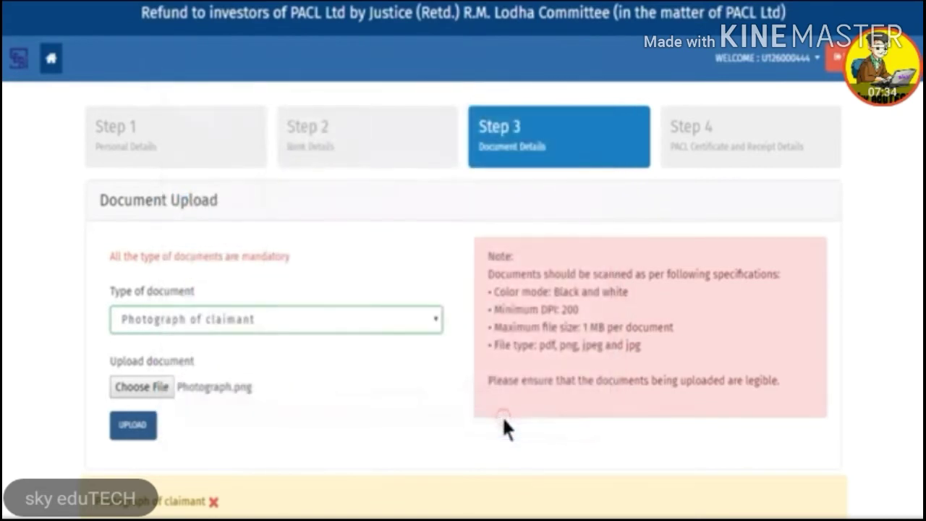
pyautogui.click(144, 424)
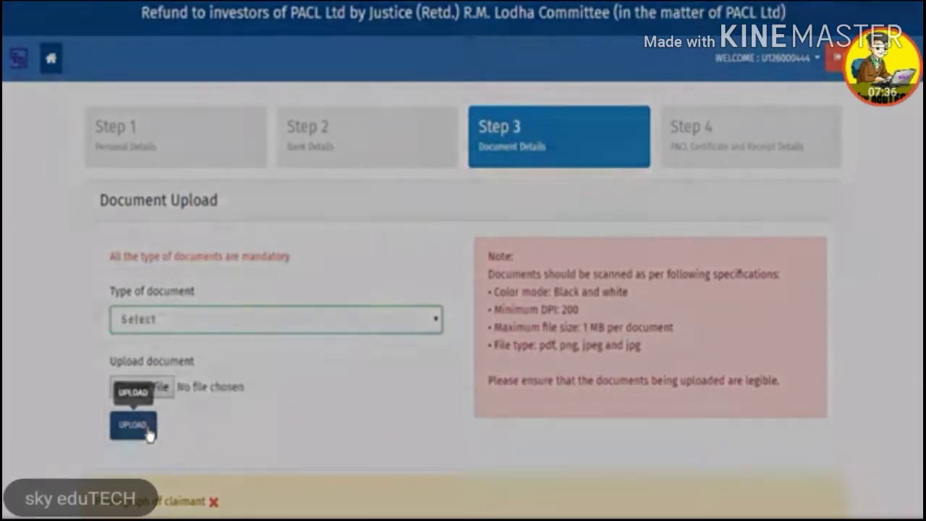
pyautogui.click(611, 274)
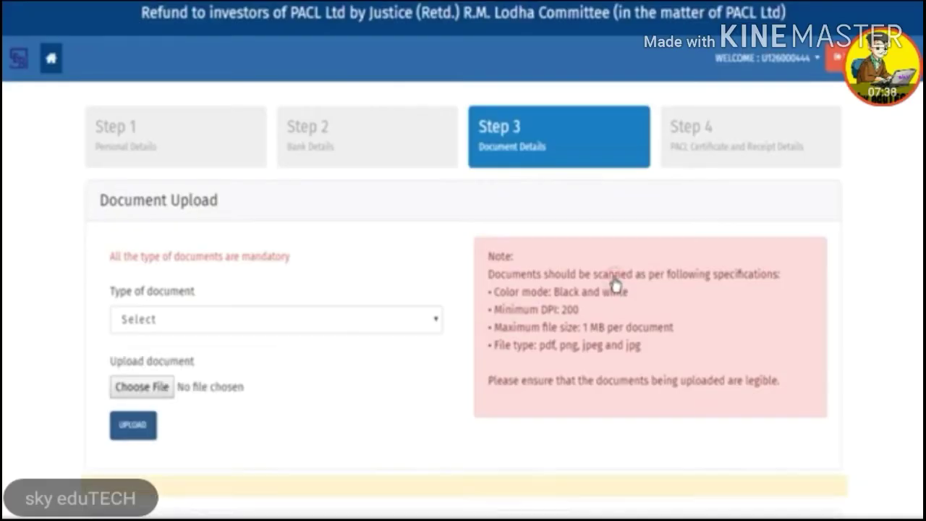
# Step: Upload PAN.png as the PAN copy of claimant document
pyautogui.click(334, 319)
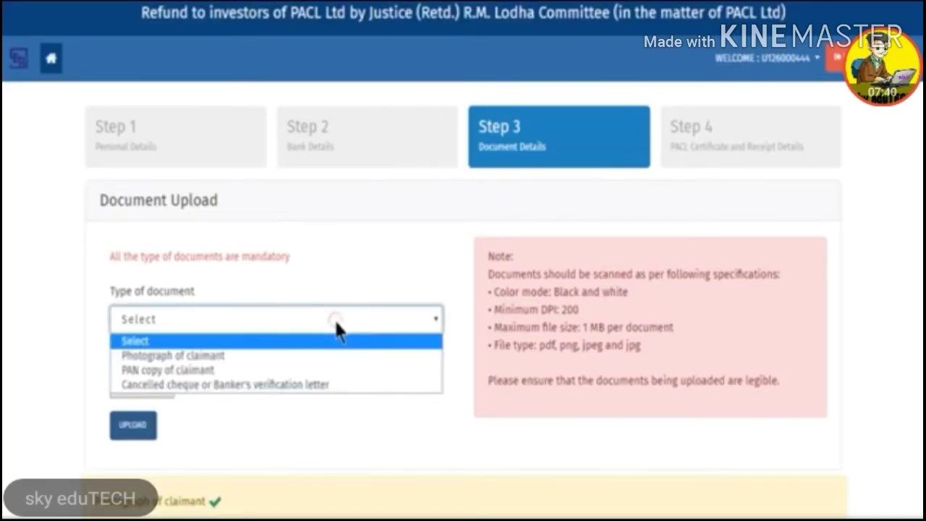
pyautogui.click(335, 370)
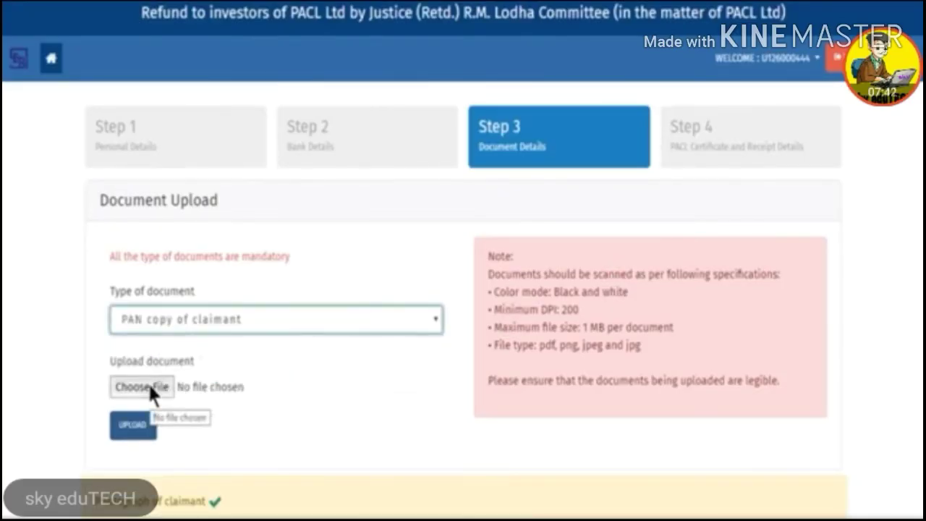
pyautogui.click(147, 384)
pyautogui.click(299, 167)
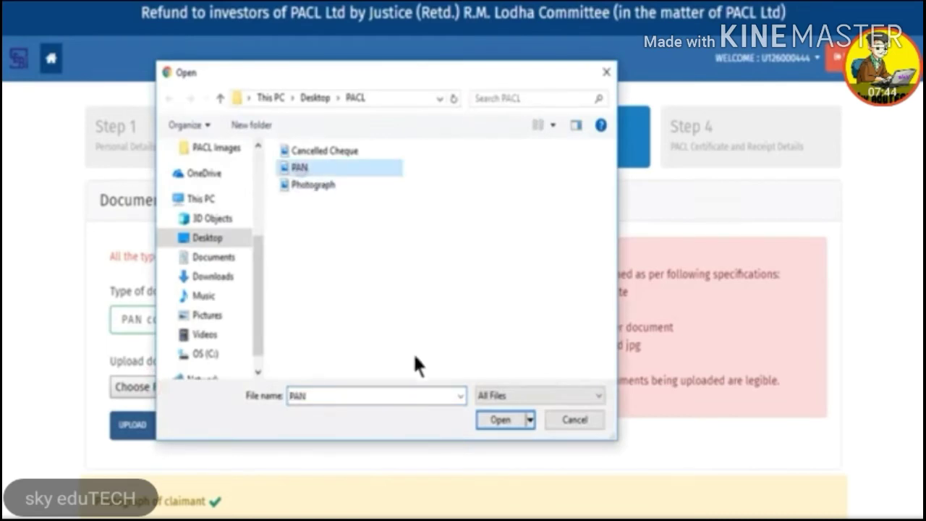
pyautogui.click(497, 420)
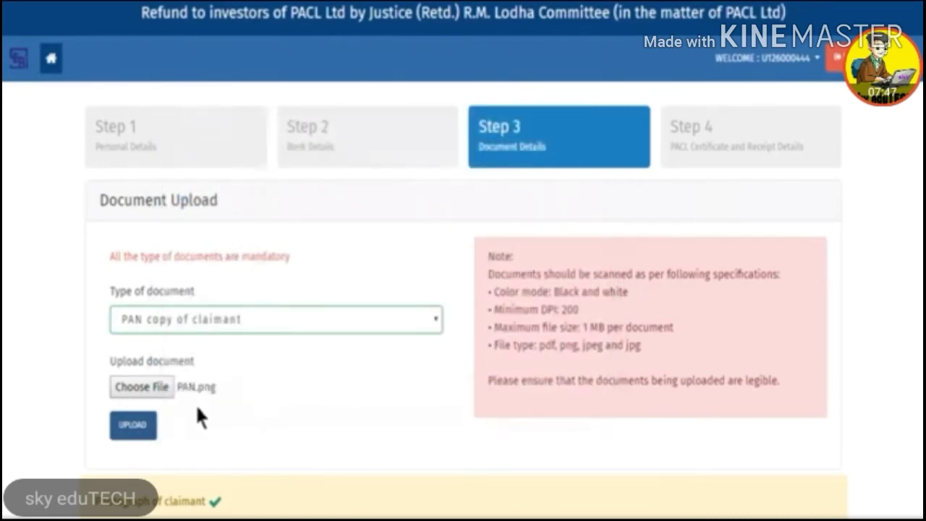
pyautogui.click(134, 428)
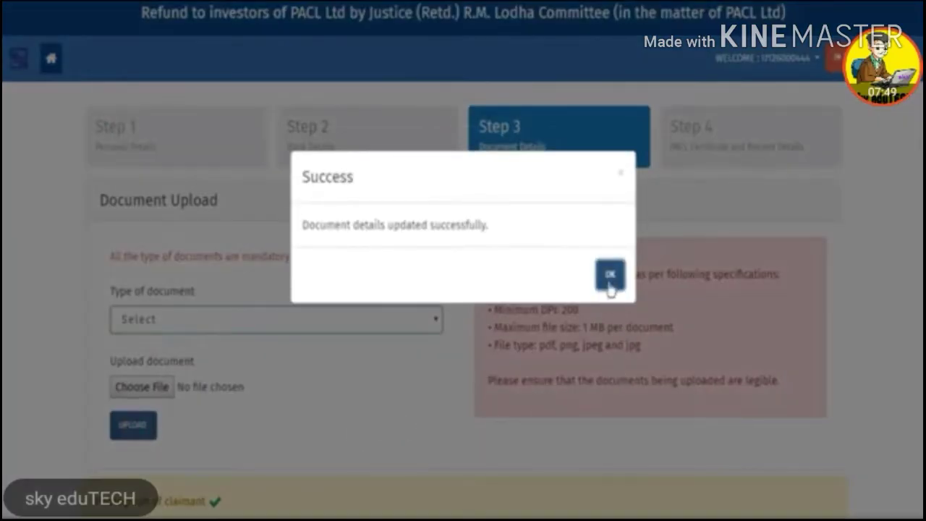
pyautogui.click(609, 260)
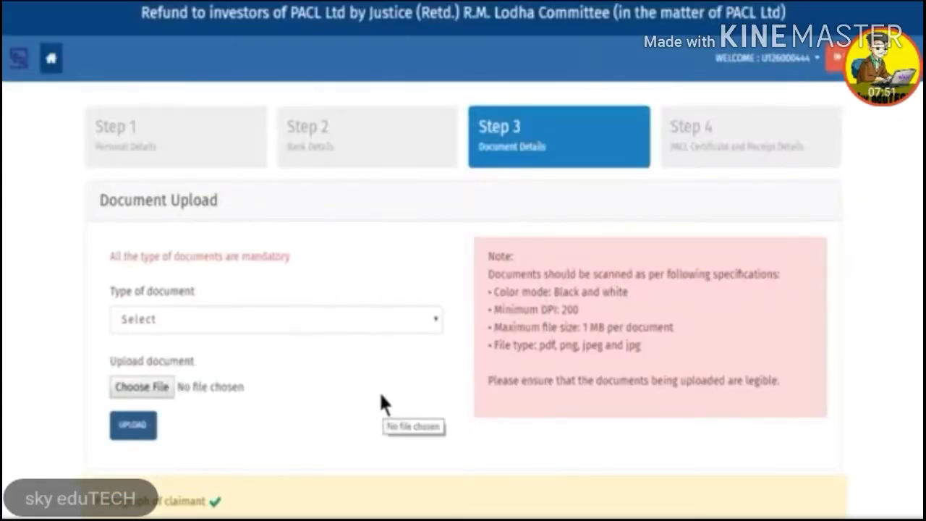
# Step: Upload the Cancelled Cheque file as the Cancelled cheque or Banker's verification letter document
pyautogui.click(329, 321)
pyautogui.click(330, 383)
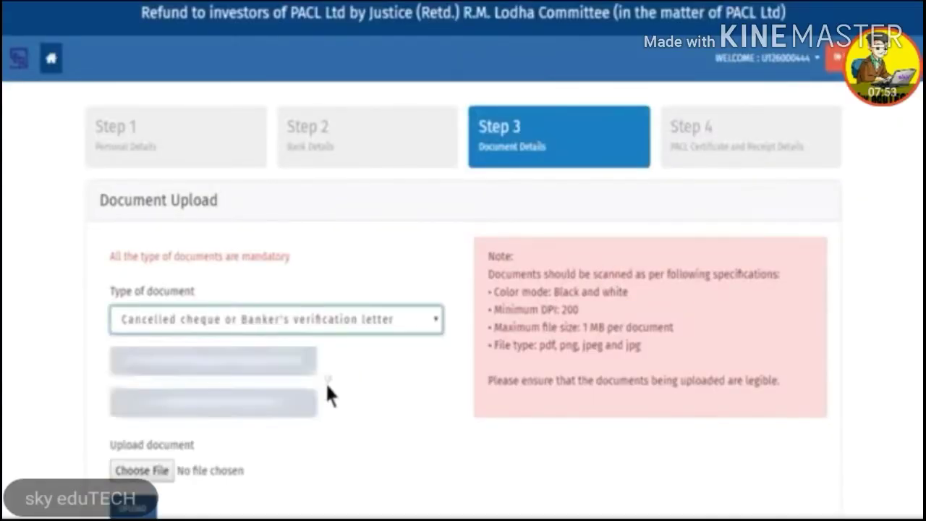
pyautogui.click(141, 470)
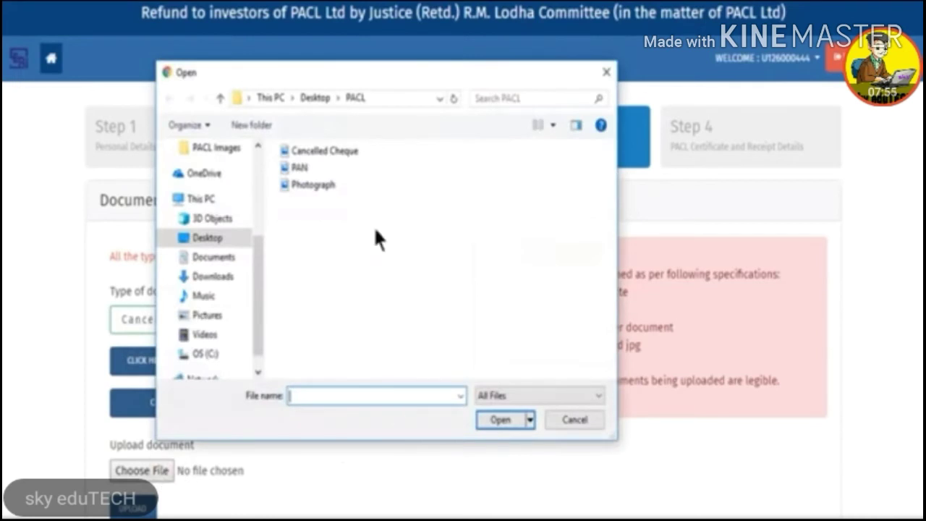
pyautogui.click(330, 151)
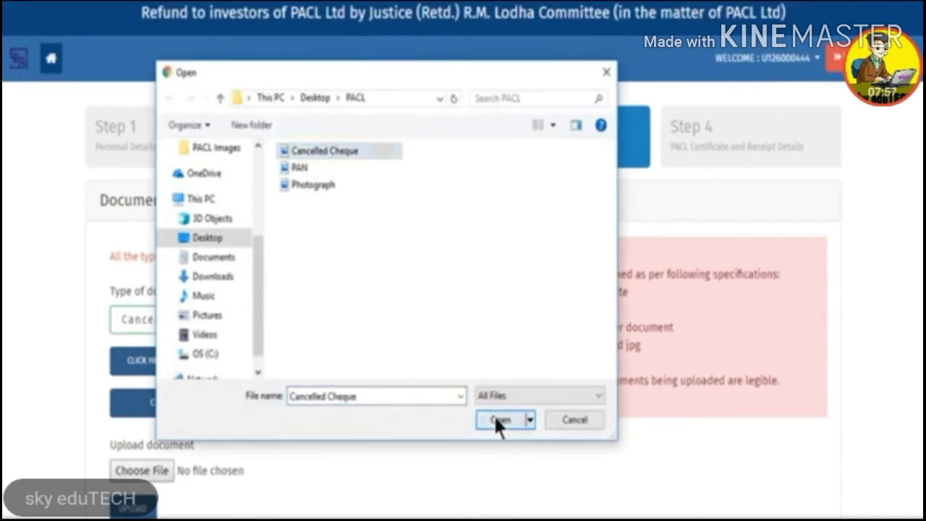
pyautogui.click(498, 419)
pyautogui.scroll(-2, 251, 456)
pyautogui.click(131, 384)
pyautogui.click(609, 266)
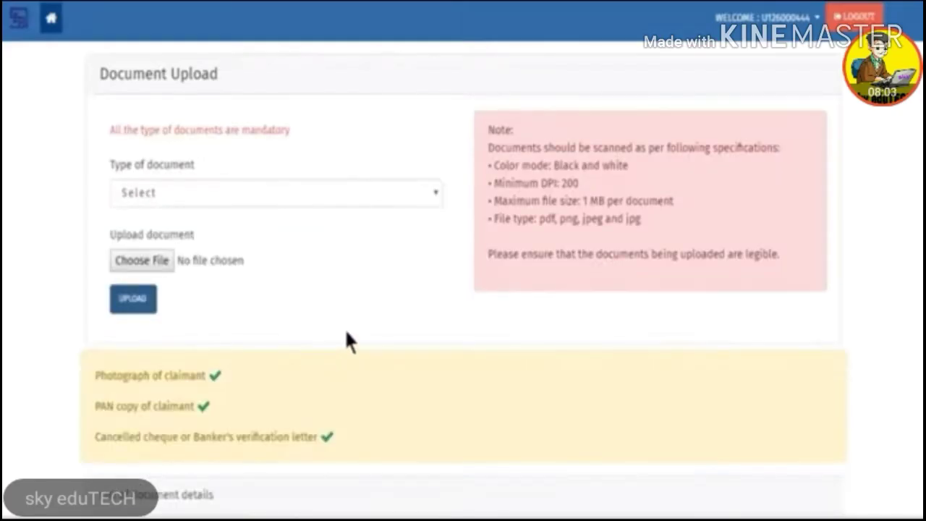
# Step: Review the sample banker verification letter, then save the documents and continue to Step 4
pyautogui.click(414, 192)
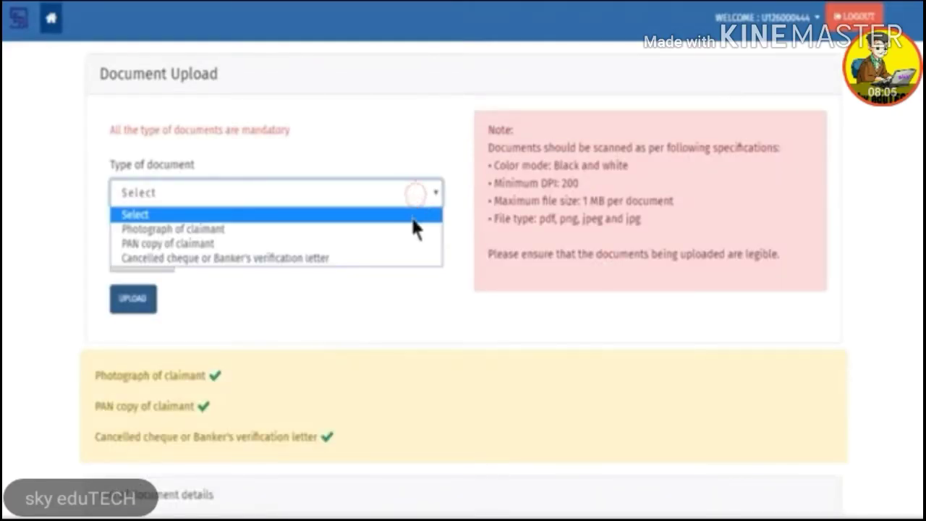
pyautogui.click(411, 255)
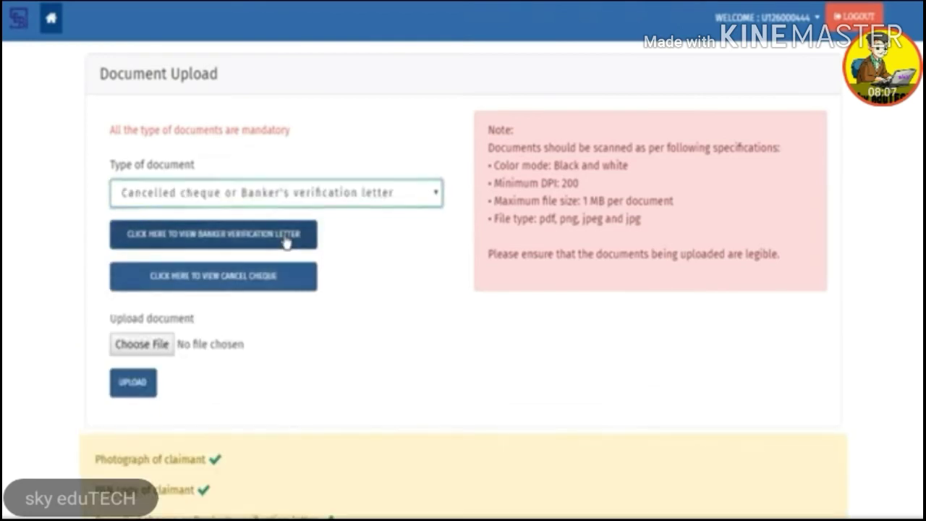
pyautogui.click(286, 240)
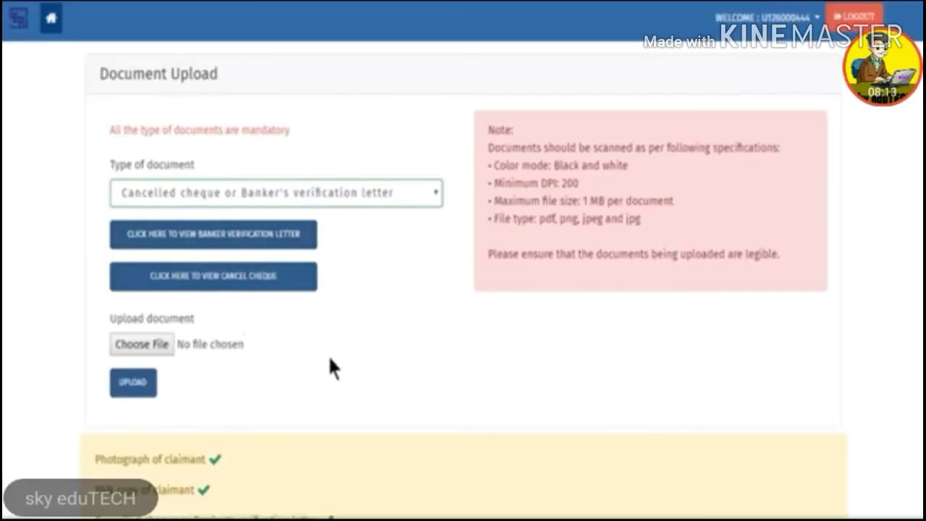
pyautogui.scroll(-6, 864, 369)
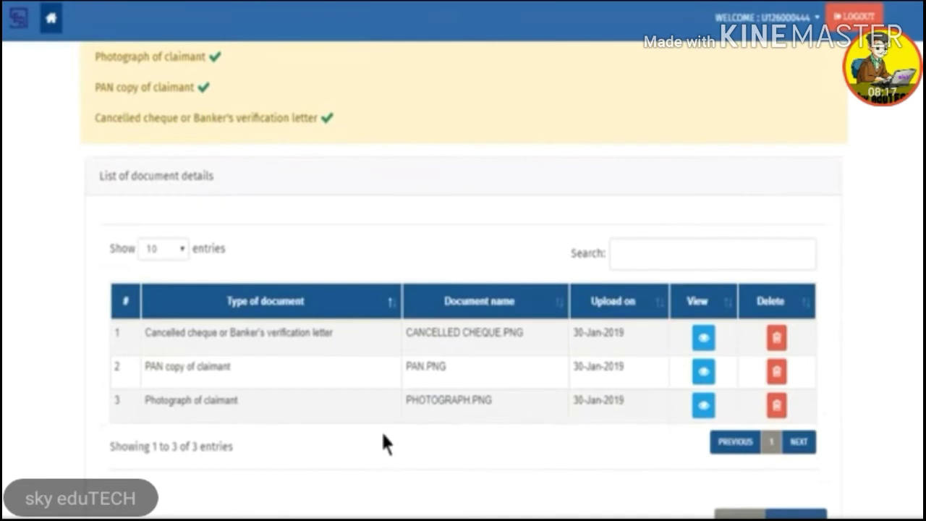
pyautogui.scroll(-2, 683, 432)
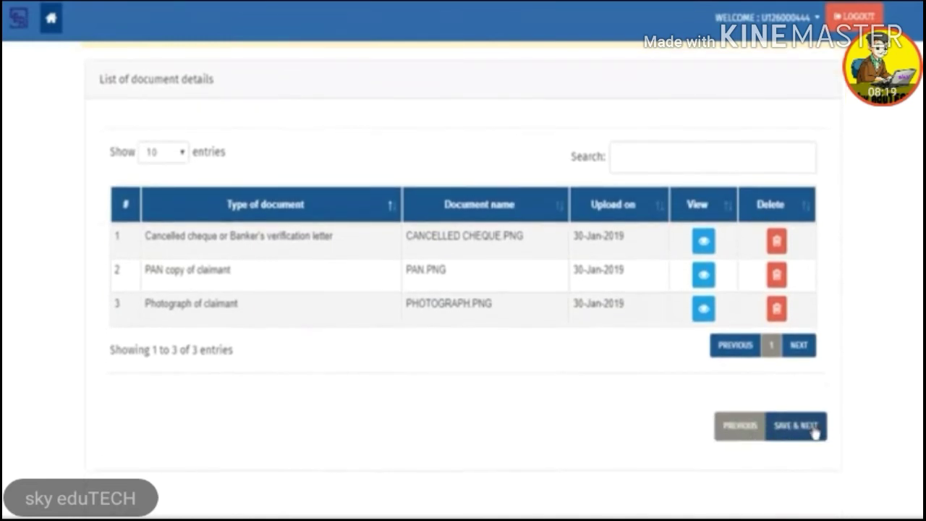
pyautogui.click(815, 429)
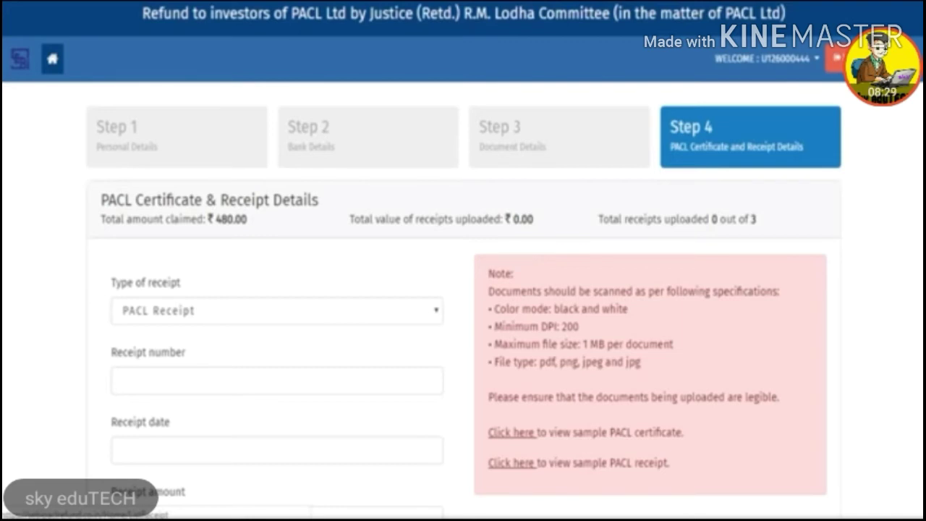
# Step: Fill in a PACL Certificate entry with its receipt number, date 9-Jan-2019 and amount 160
pyautogui.click(201, 313)
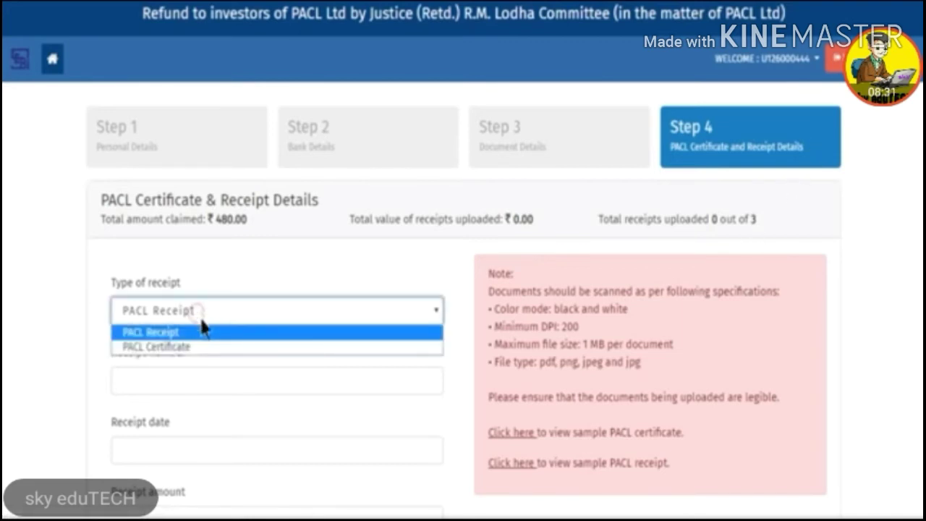
pyautogui.click(201, 346)
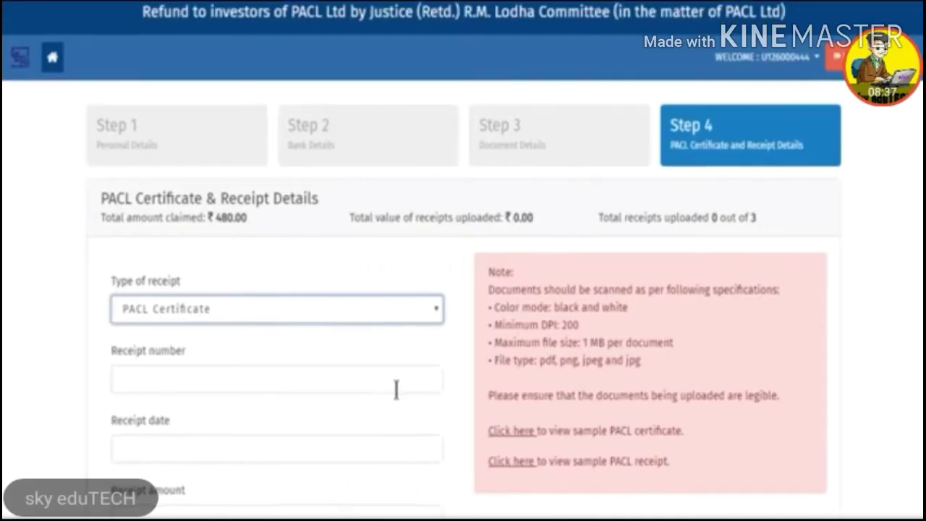
pyautogui.scroll(-4, 396, 389)
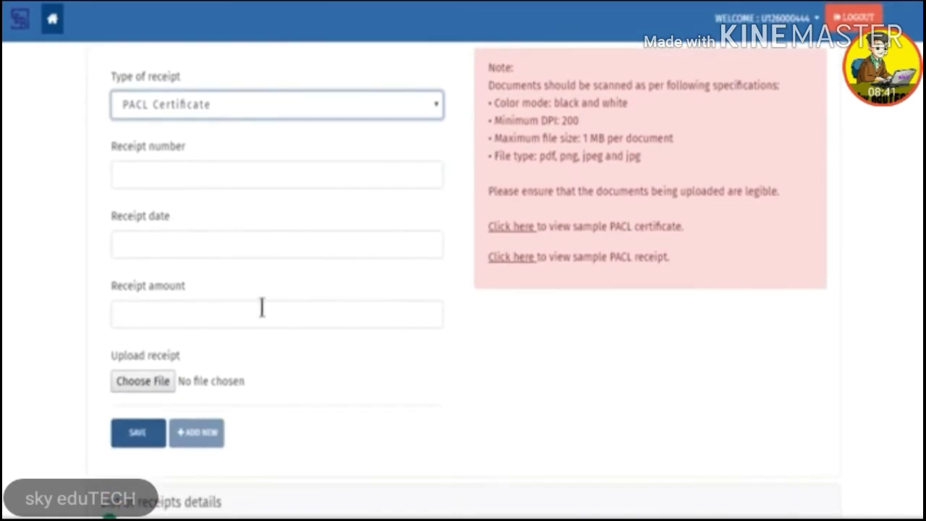
pyautogui.click(398, 177)
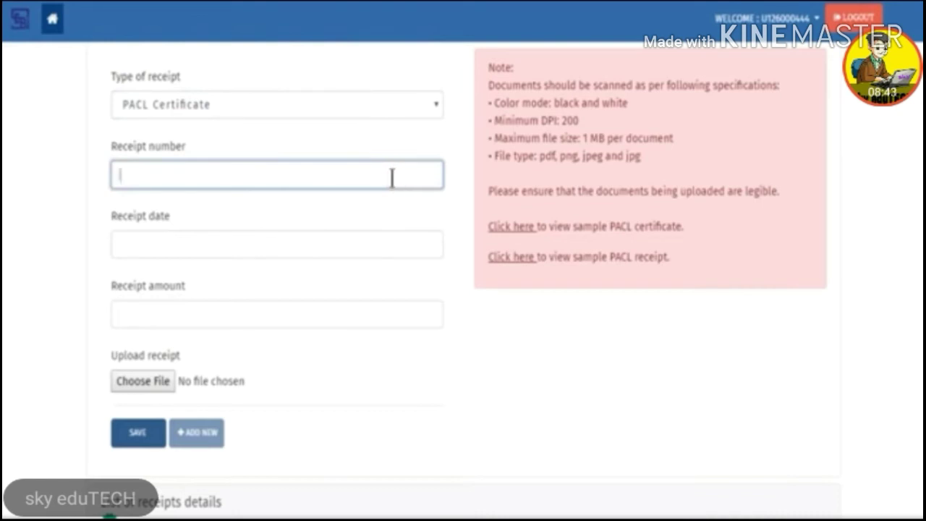
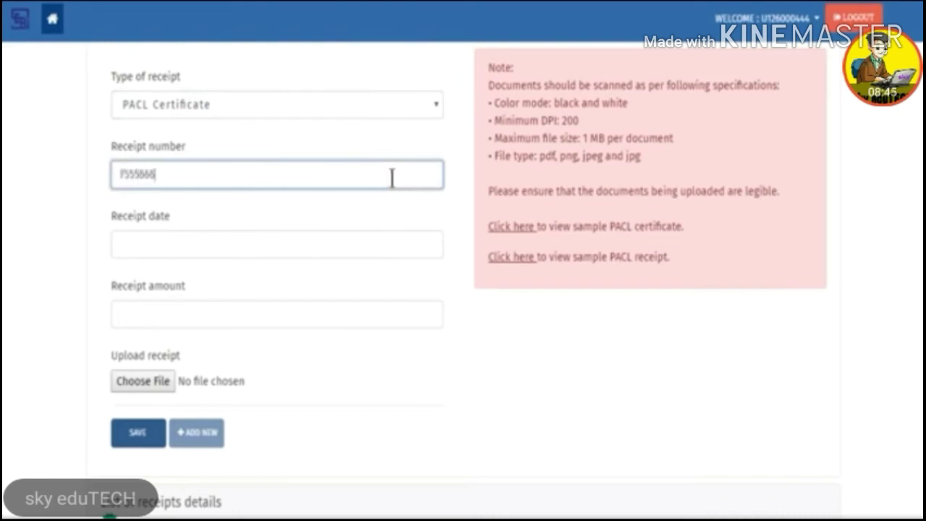
pyautogui.press('Tab')
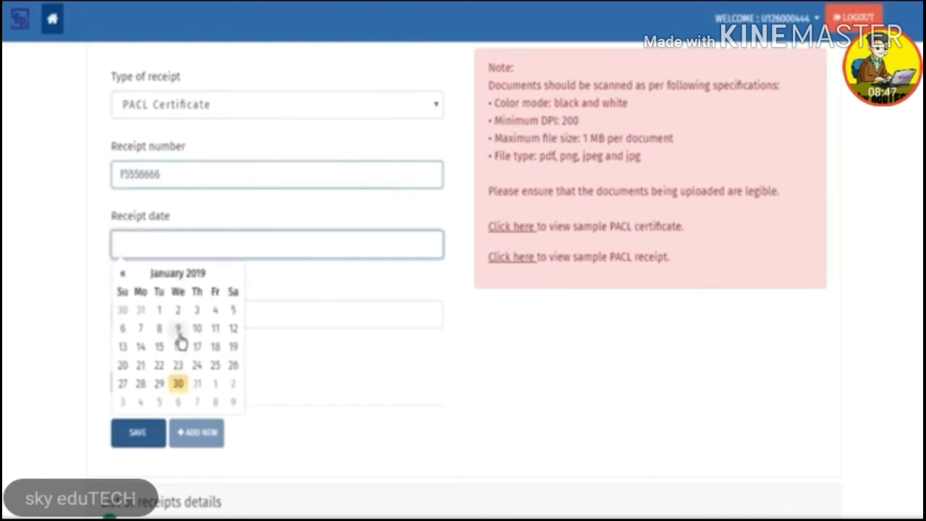
pyautogui.click(178, 329)
pyautogui.click(356, 315)
pyautogui.write('180')
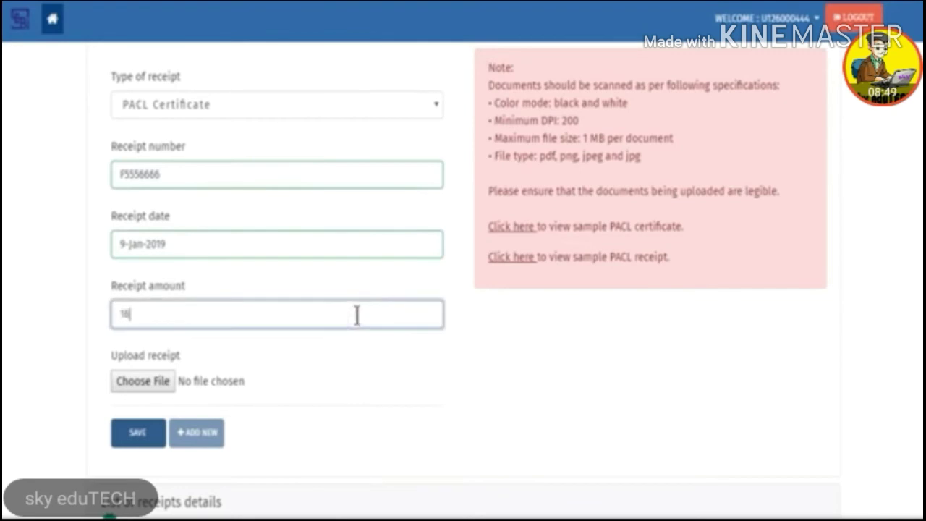
# Step: Attach Certificate.png to the certificate entry and save it
pyautogui.click(161, 382)
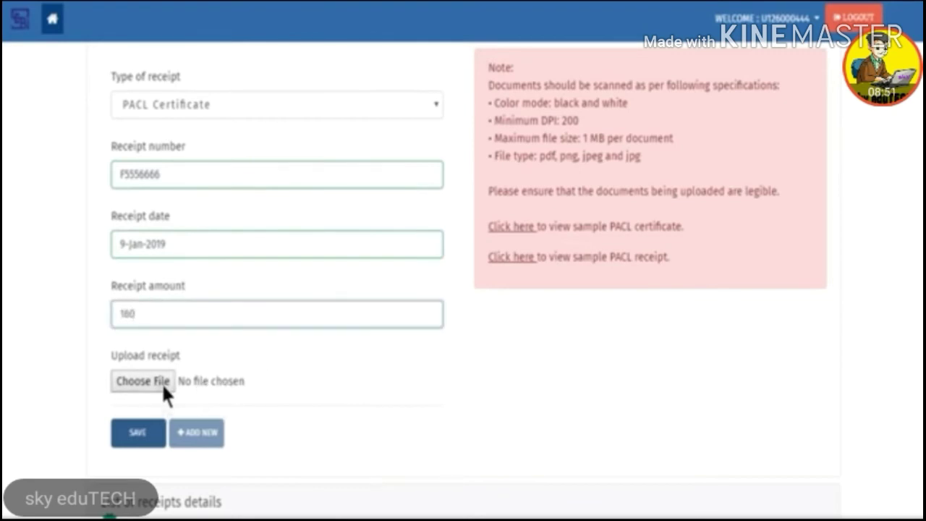
pyautogui.click(320, 155)
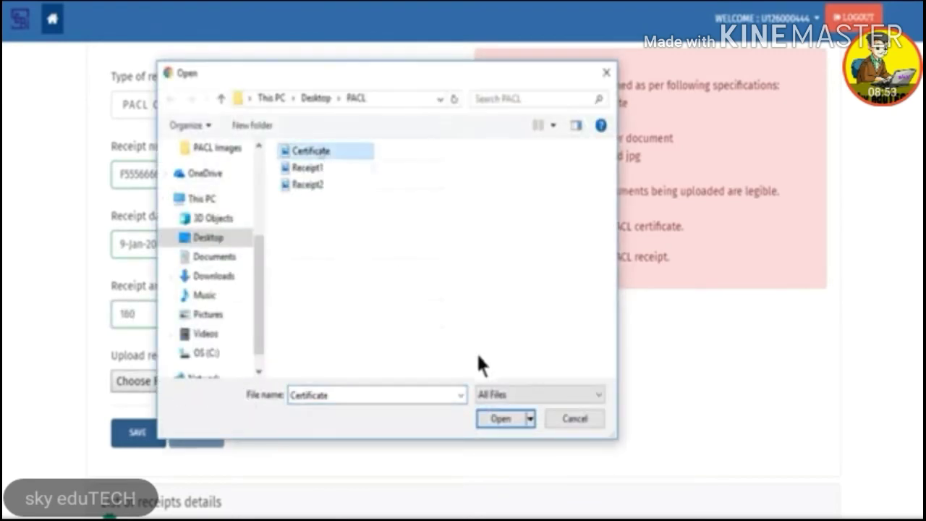
pyautogui.click(506, 418)
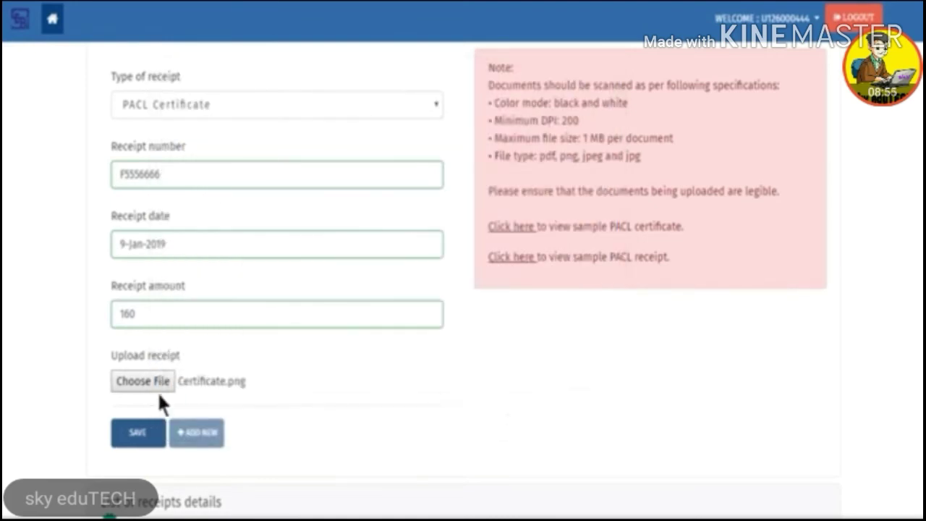
pyautogui.click(137, 434)
pyautogui.click(311, 448)
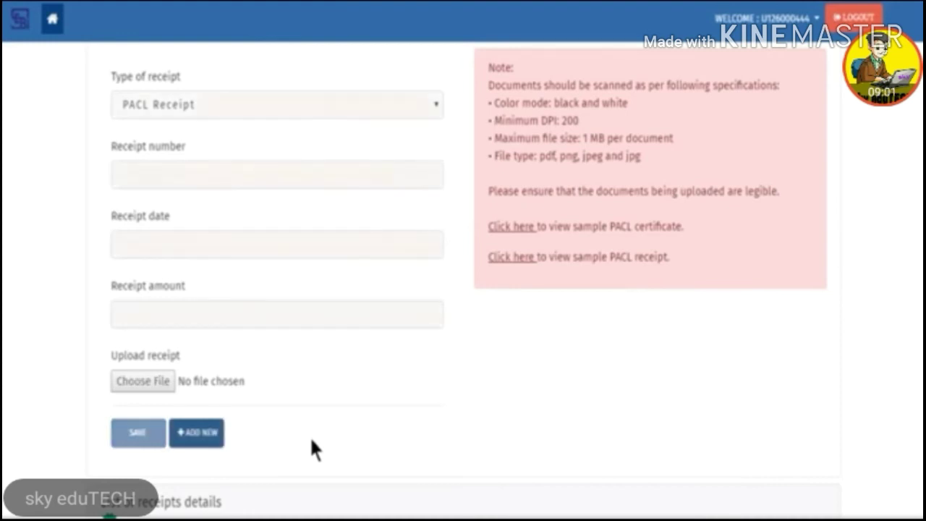
# Step: Start a new PACL Receipt entry with its receipt number, date 9-Jan-2019 and amount 160
pyautogui.click(206, 439)
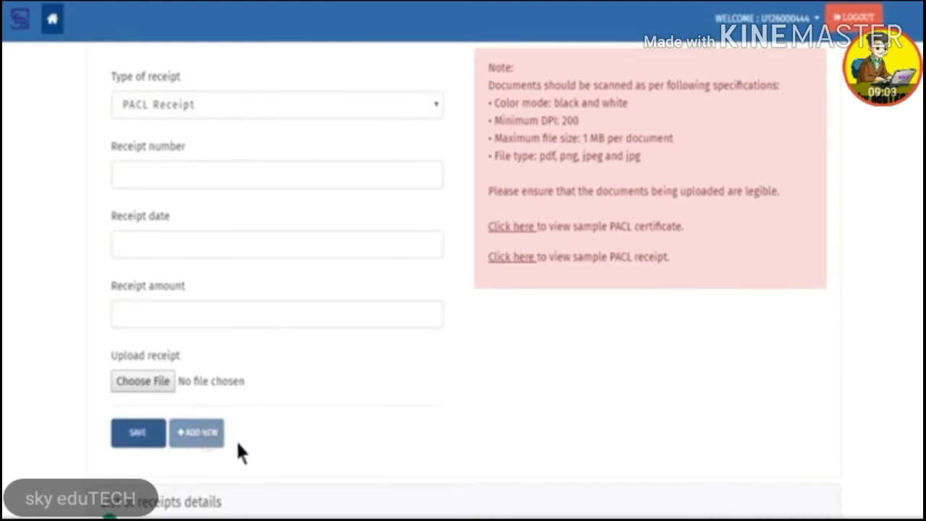
pyautogui.click(411, 110)
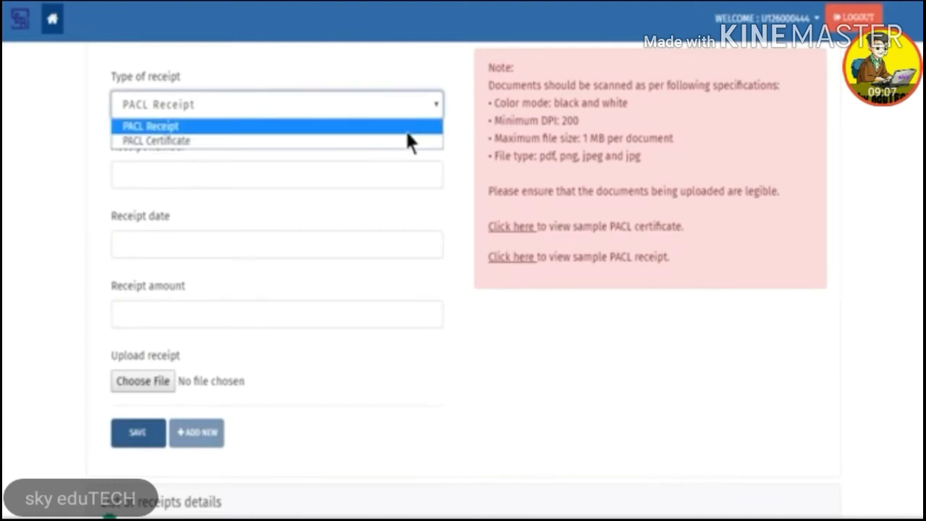
pyautogui.click(407, 127)
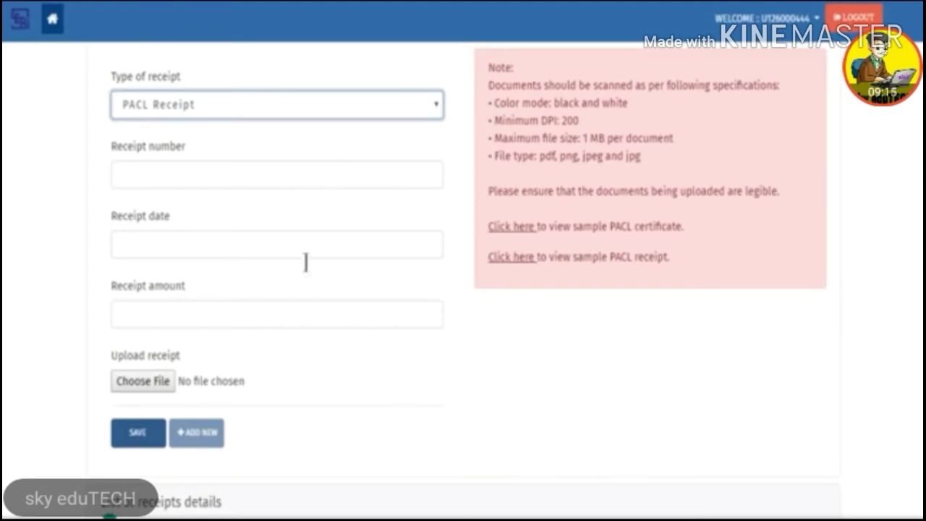
pyautogui.click(257, 173)
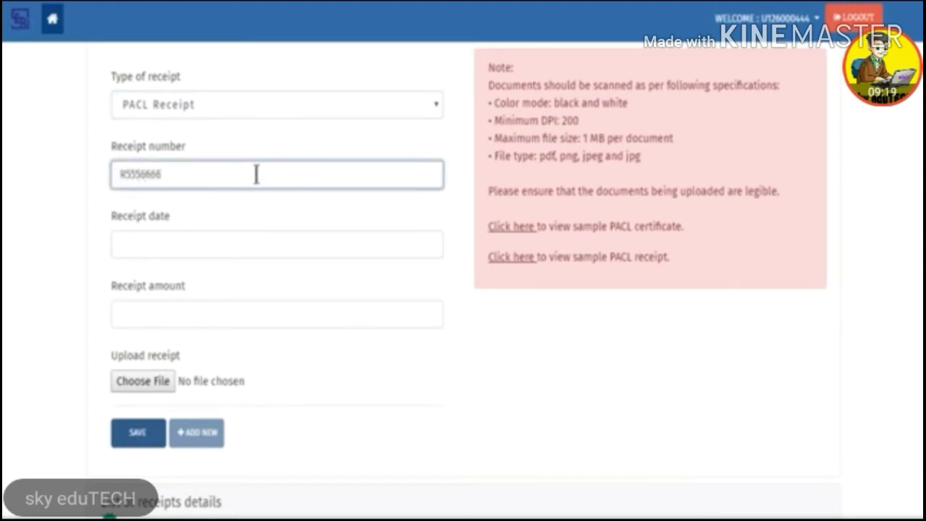
pyautogui.press('Tab')
pyautogui.click(182, 330)
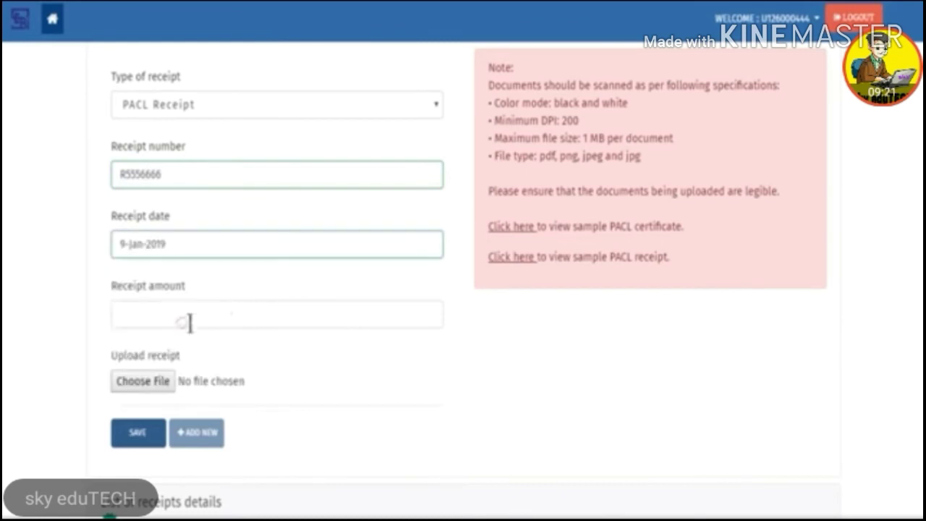
pyautogui.click(290, 310)
pyautogui.write('160')
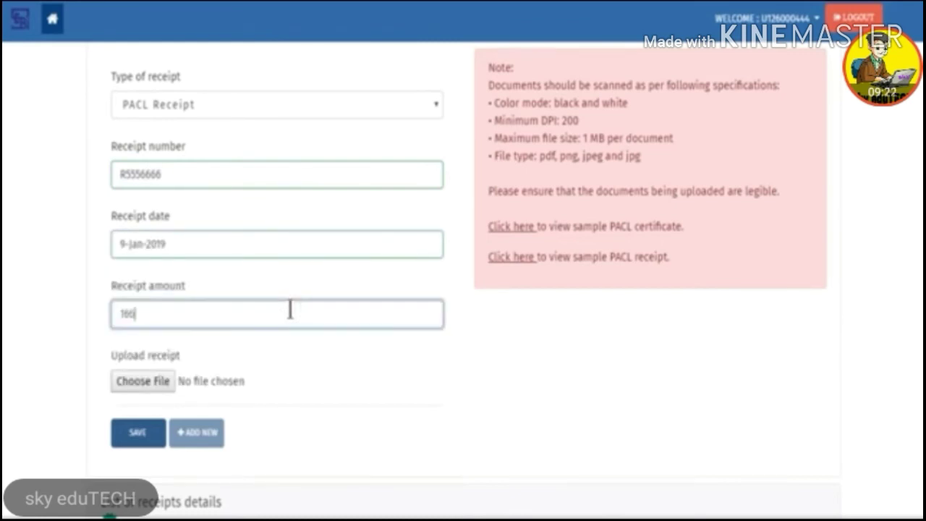
# Step: Attach Receipt1.png to the receipt and save the entry
pyautogui.click(155, 381)
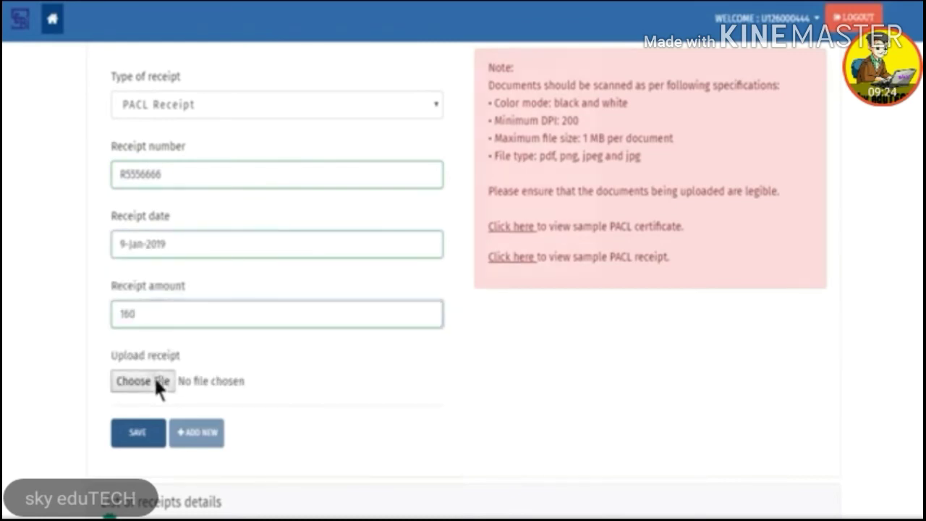
pyautogui.click(309, 168)
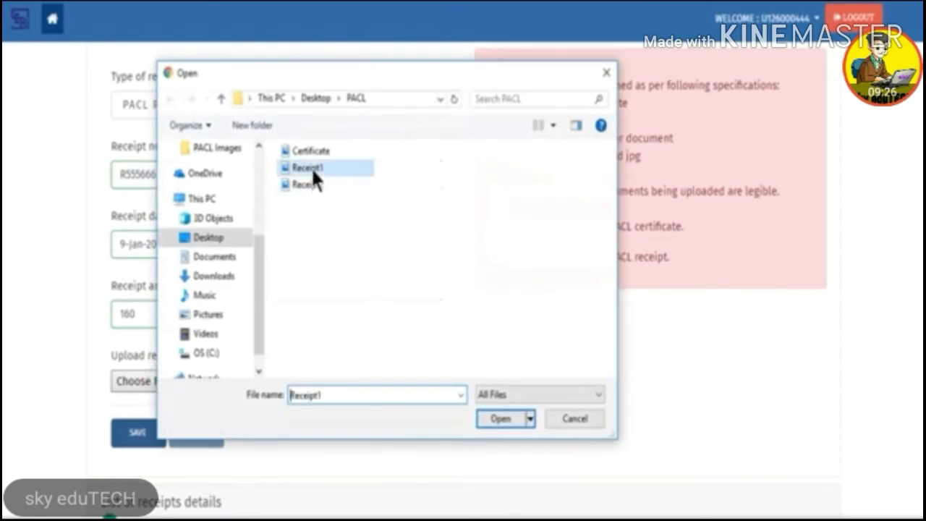
pyautogui.click(499, 421)
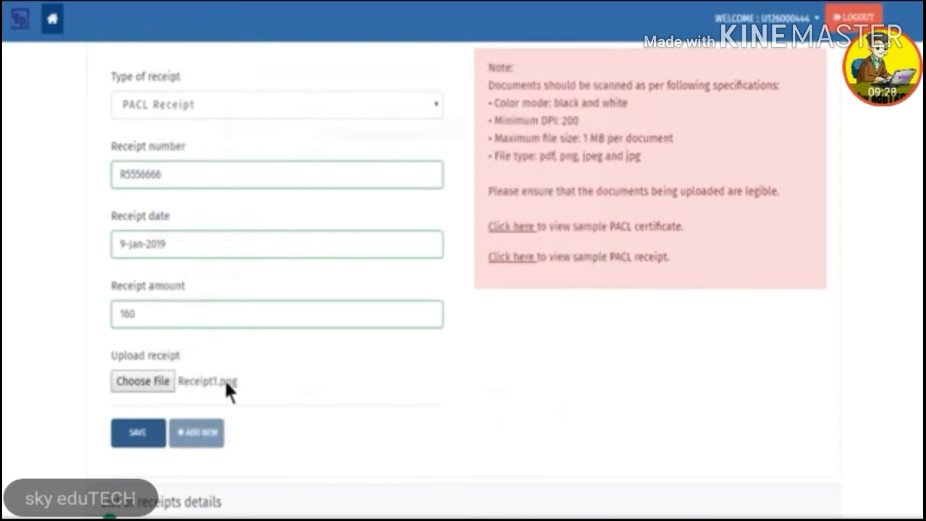
pyautogui.click(137, 432)
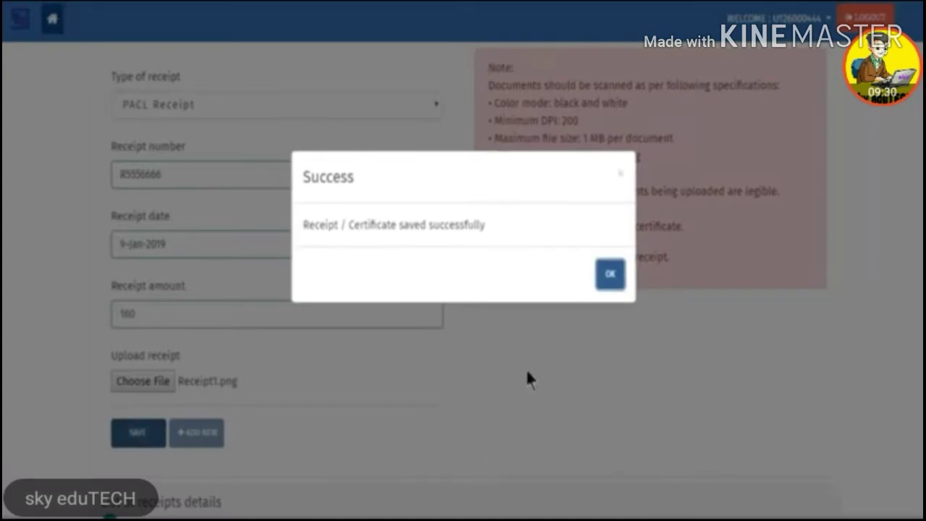
pyautogui.click(612, 276)
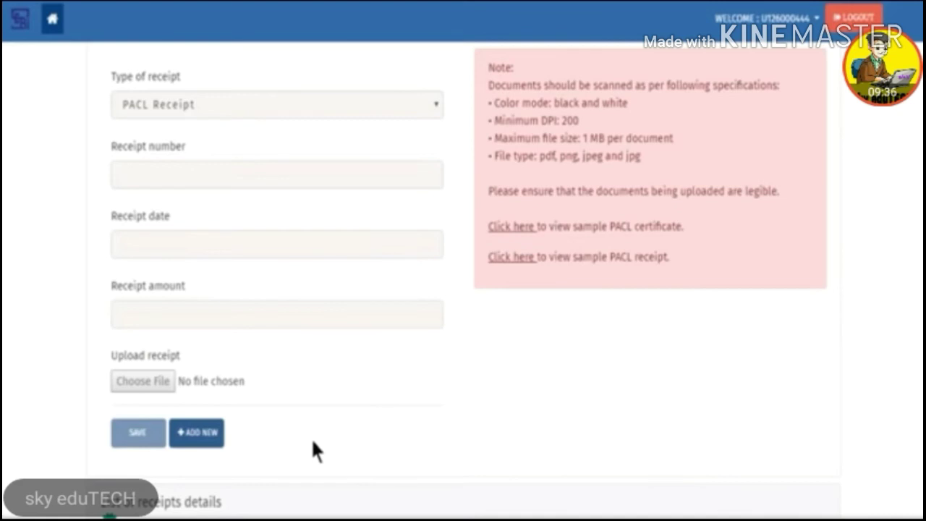
# Step: Add another PACL Receipt with its receipt number, date 9-Jan-2019 and amount 160
pyautogui.click(210, 441)
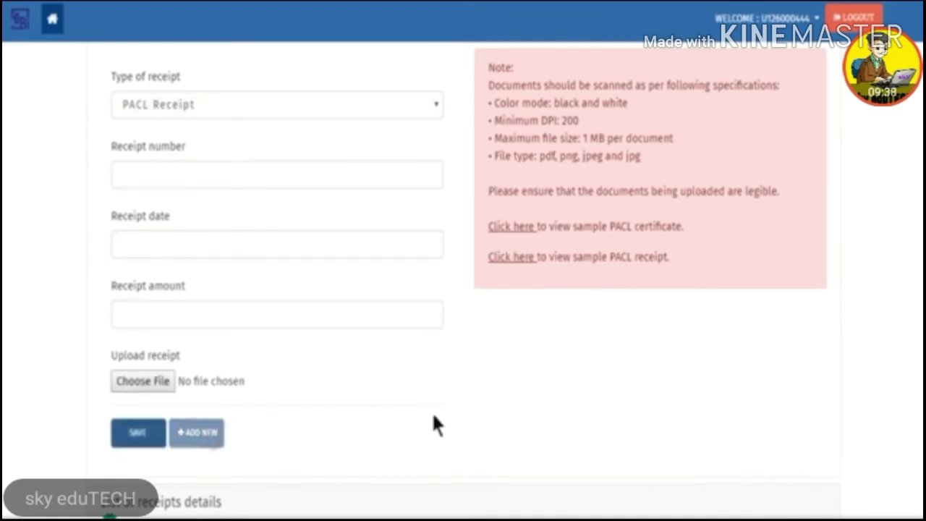
pyautogui.click(354, 103)
pyautogui.click(350, 123)
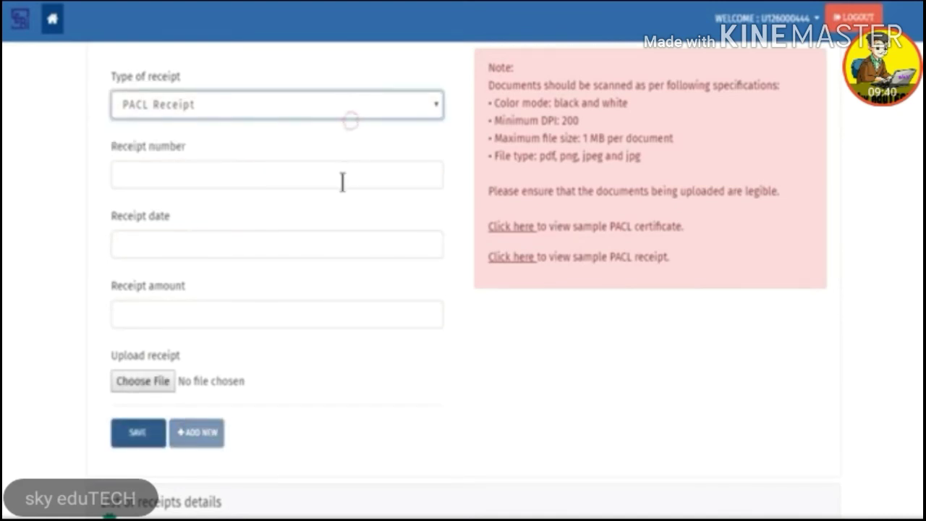
pyautogui.click(343, 182)
pyautogui.write('R6667777')
pyautogui.press('Tab')
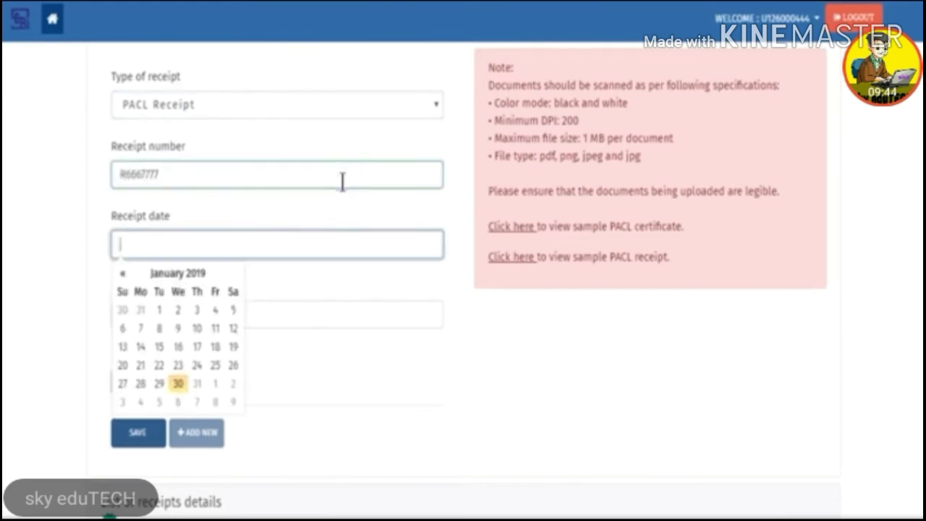
pyautogui.click(179, 329)
pyautogui.click(335, 312)
pyautogui.write('160')
# Step: Attach Receipt2.png to the second receipt and save it
pyautogui.click(157, 387)
pyautogui.click(308, 185)
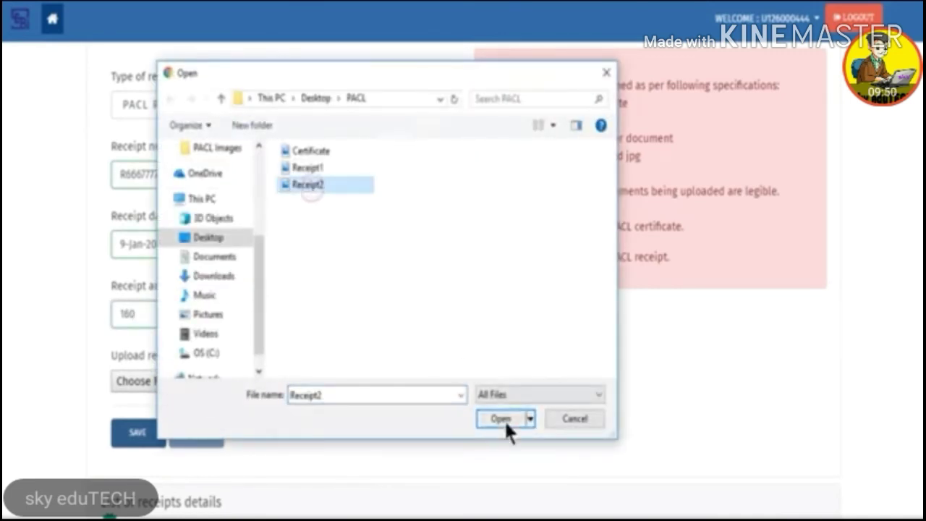
pyautogui.click(504, 419)
pyautogui.click(145, 426)
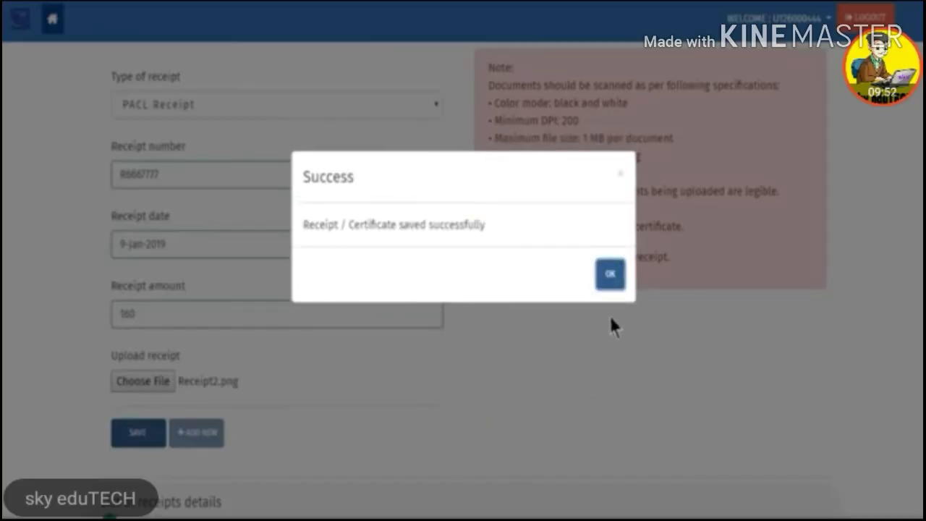
pyautogui.click(613, 275)
# Step: Open the Preview & Submit summary showing 3 receipts totalling 480
pyautogui.scroll(-5, 507, 416)
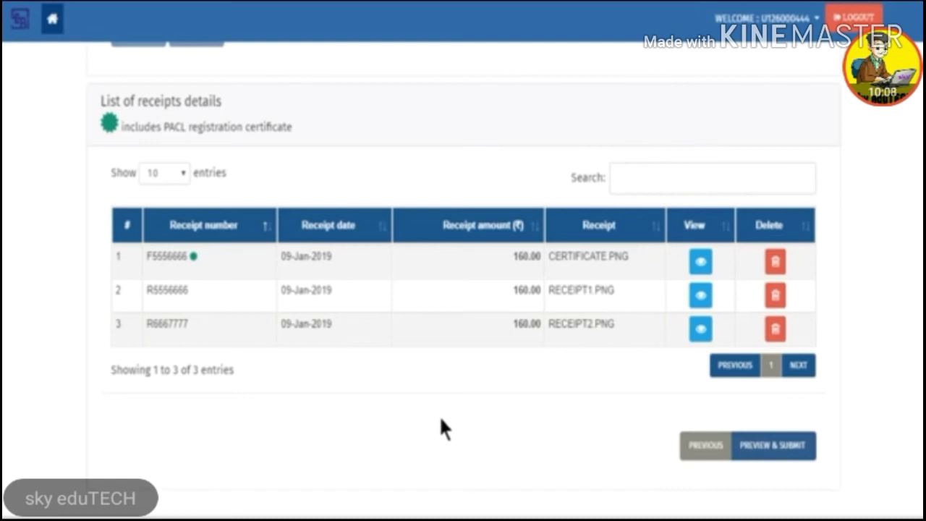
pyautogui.click(795, 455)
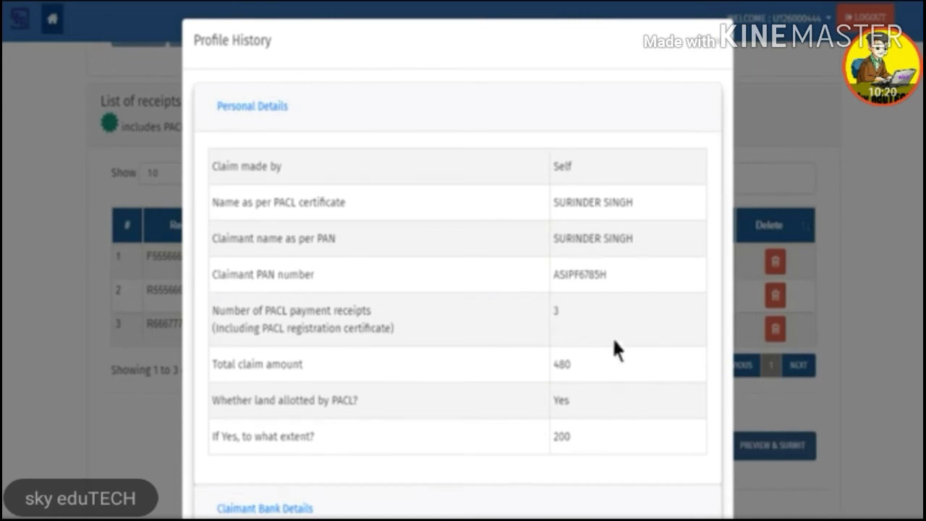
# Step: Check the claimant bank details in the preview and tick I Agree on the declaration
pyautogui.scroll(-1, 393, 233)
pyautogui.scroll(-3, 316, 248)
pyautogui.click(304, 272)
pyautogui.scroll(-4, 289, 268)
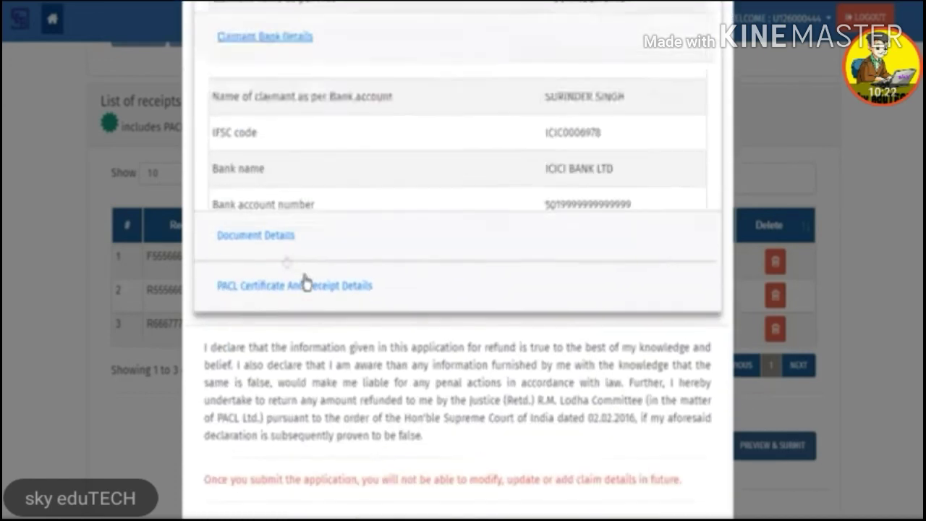
pyautogui.scroll(1, 439, 293)
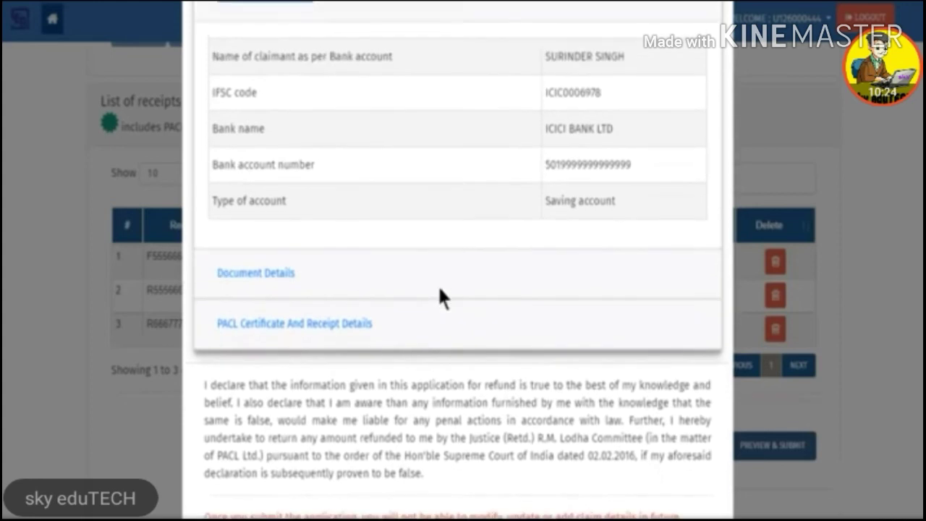
pyautogui.scroll(-2, 440, 293)
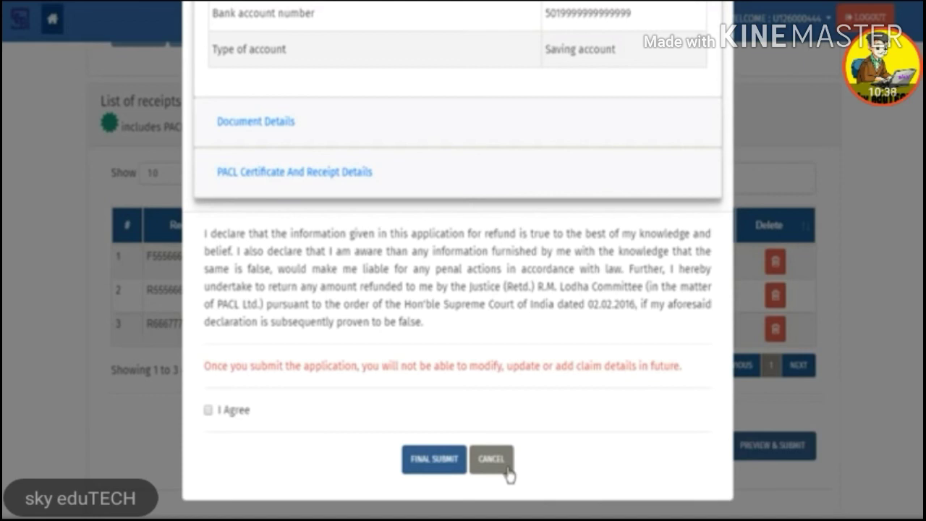
pyautogui.click(209, 410)
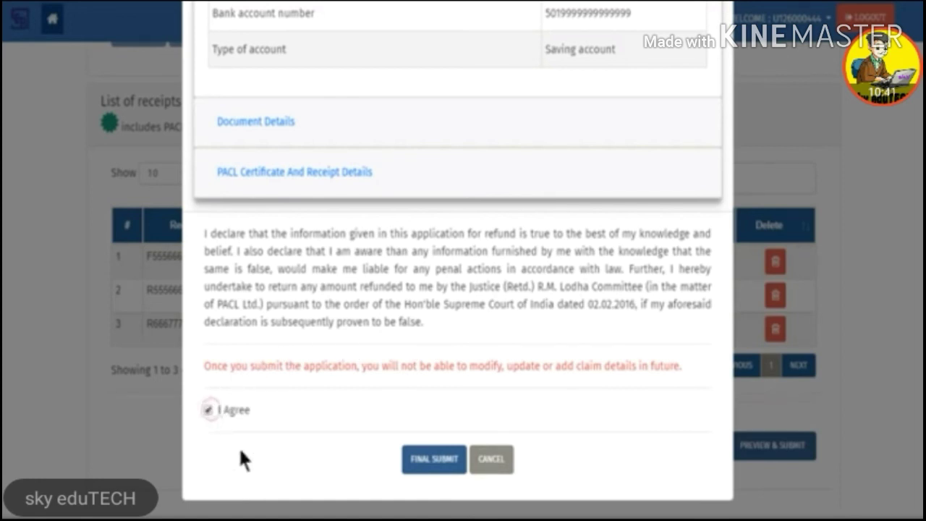
# Step: Final-submit the refund claim and acknowledge the confirmation with its acknowledgement number
pyautogui.click(441, 469)
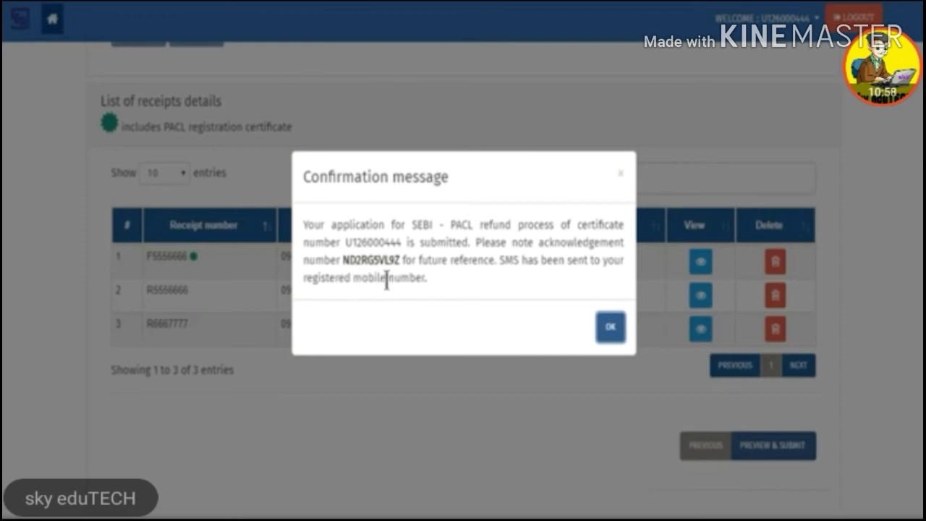
pyautogui.click(610, 335)
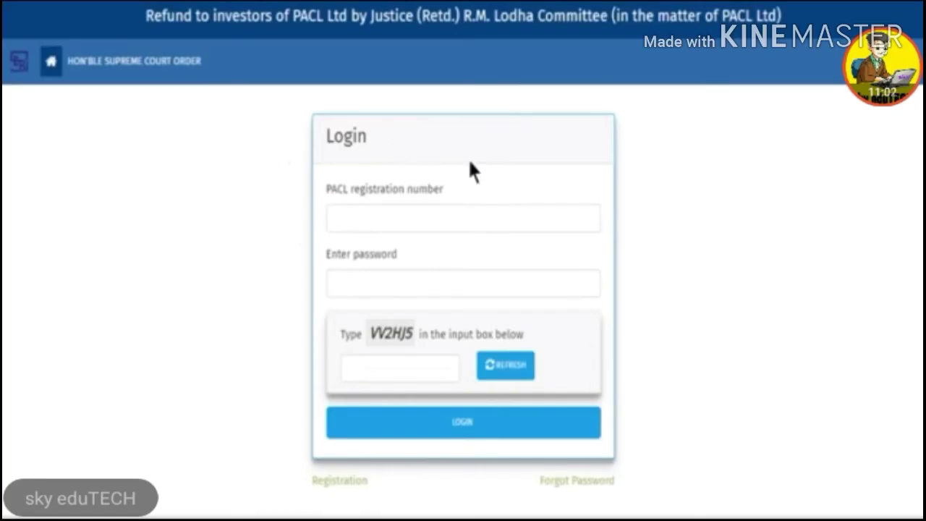
# Step: Log back in using the PACL registration number, account password and captcha code
pyautogui.click(528, 220)
pyautogui.press('Tab')
pyautogui.write('*******')
pyautogui.press('Tab')
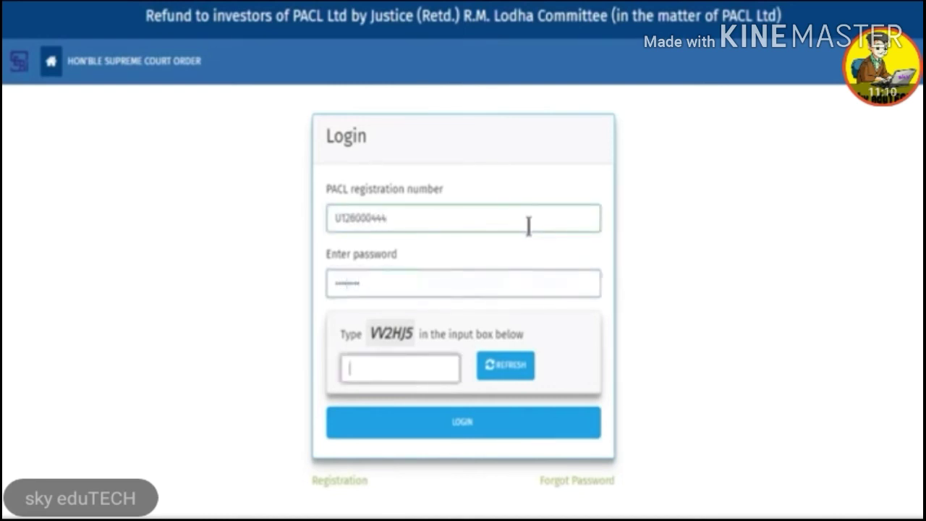
pyautogui.write('VV2HJ5')
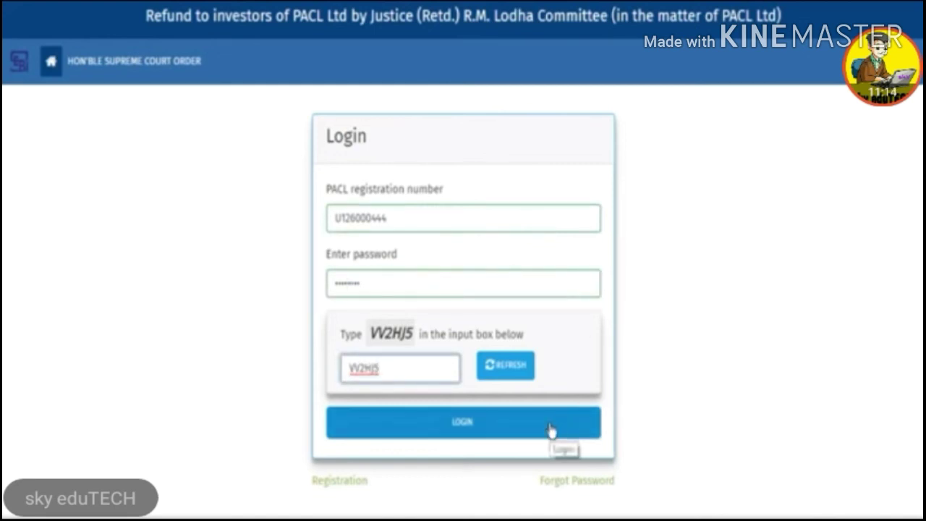
pyautogui.click(550, 430)
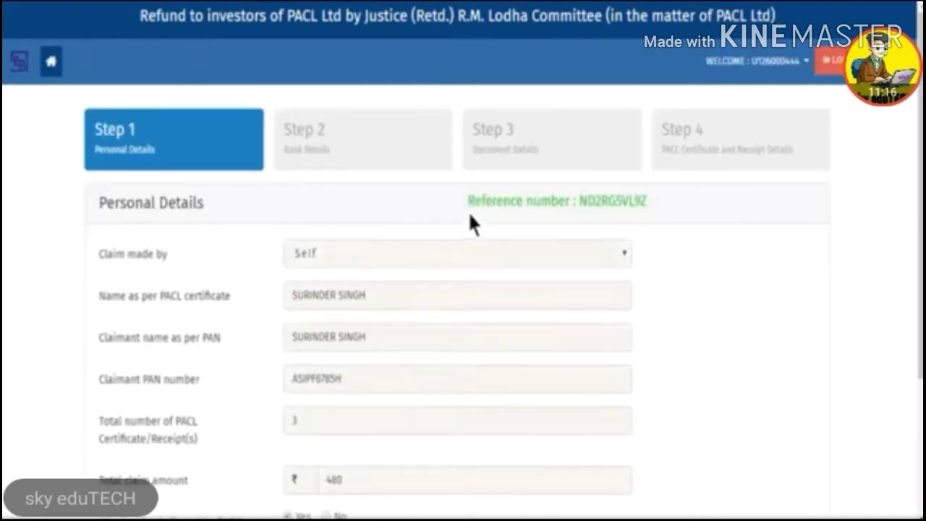